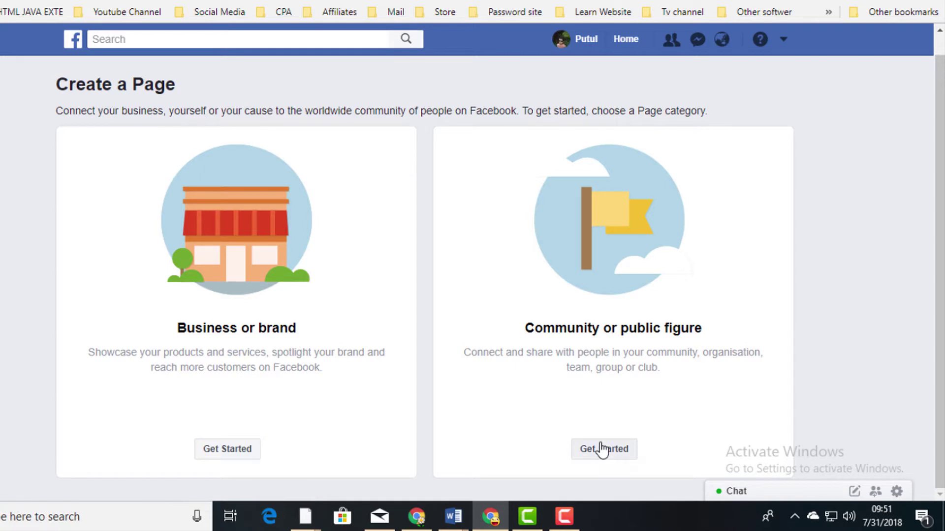
# - Choose the Business or brand page type and enter Online news portal as the page name
pyautogui.click(601, 449)
pyautogui.click(531, 229)
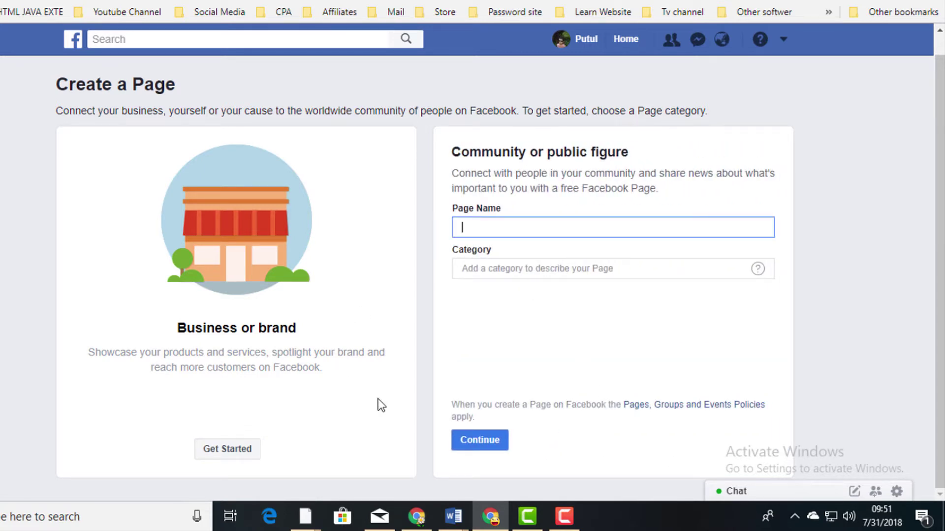
pyautogui.click(250, 456)
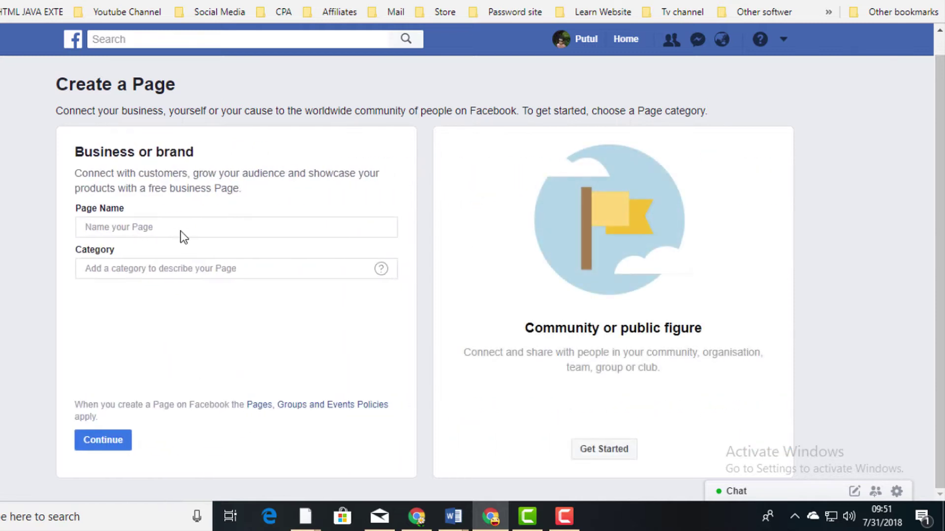
pyautogui.click(177, 232)
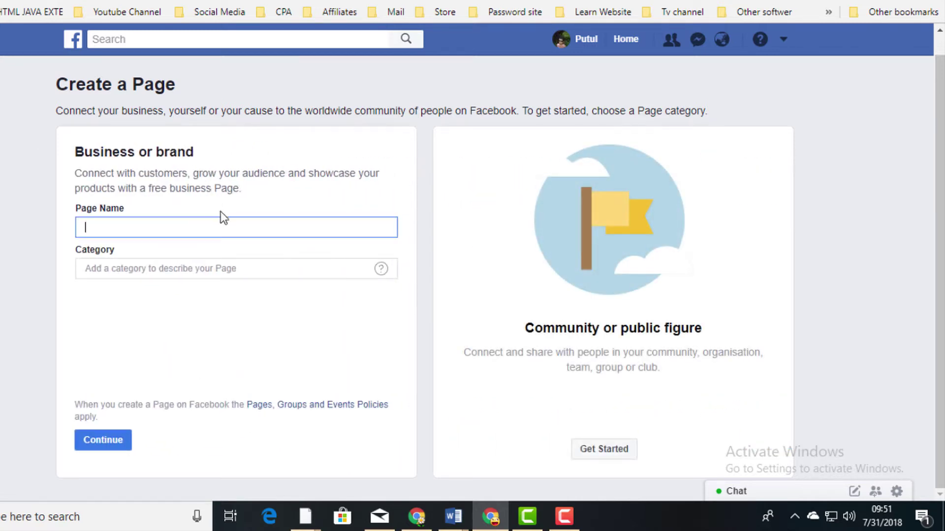
pyautogui.click(135, 272)
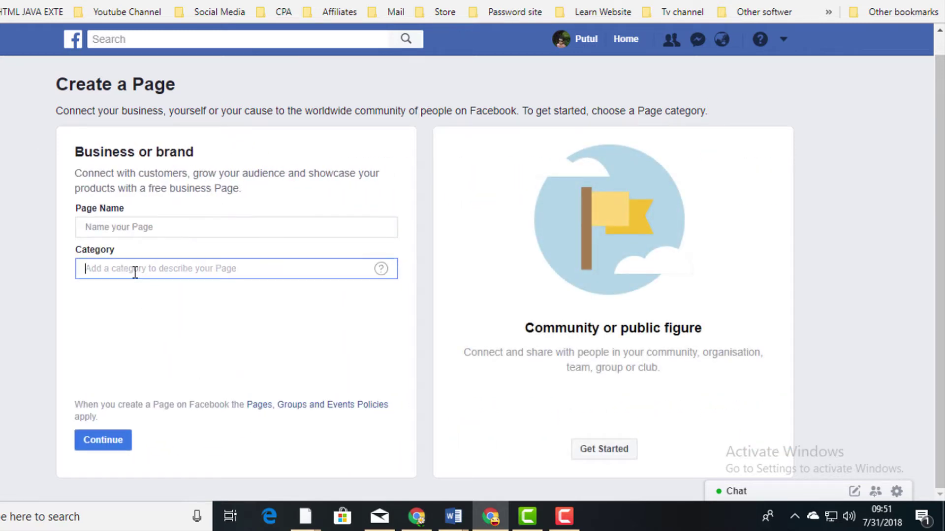
pyautogui.click(110, 231)
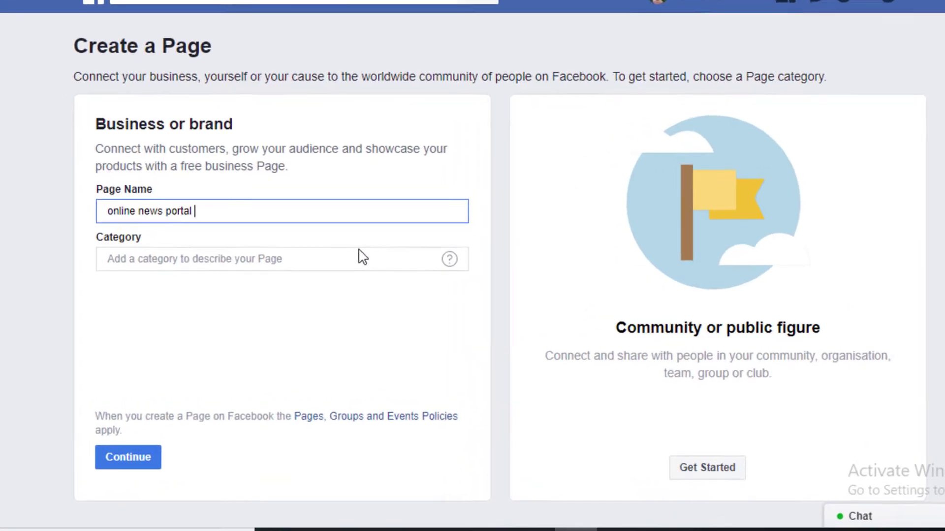
# - Set the new page's category to Newspaper
pyautogui.click(303, 263)
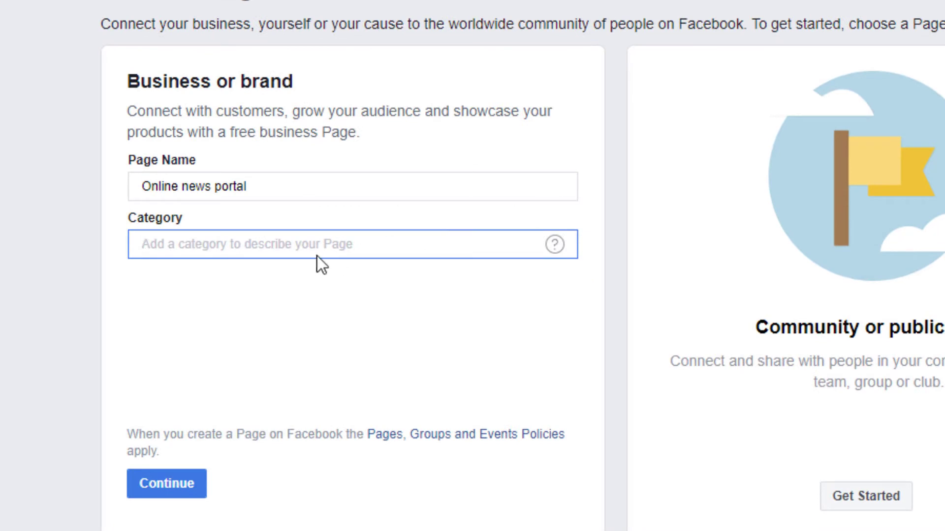
pyautogui.write('new')
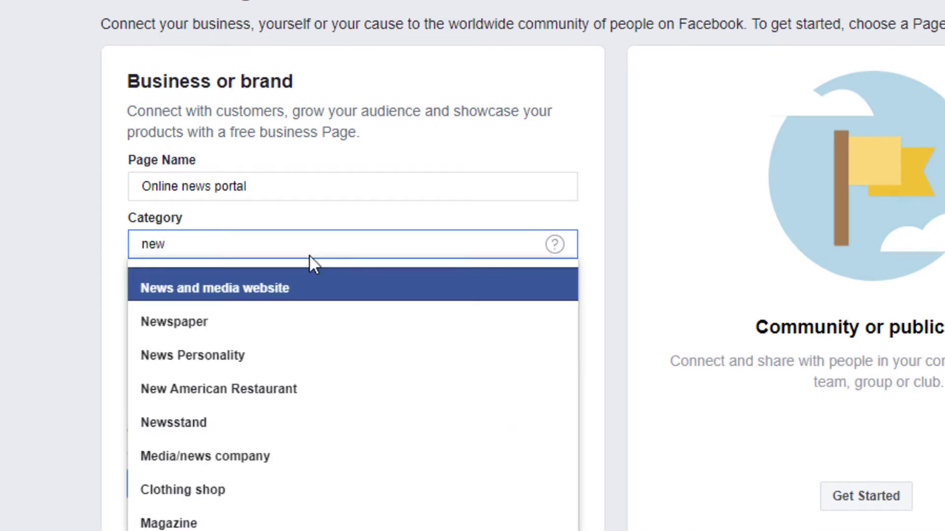
pyautogui.click(206, 322)
# - Extend the page name to Online news portal b9 and continue with creating the page
pyautogui.click(264, 186)
pyautogui.write('b')
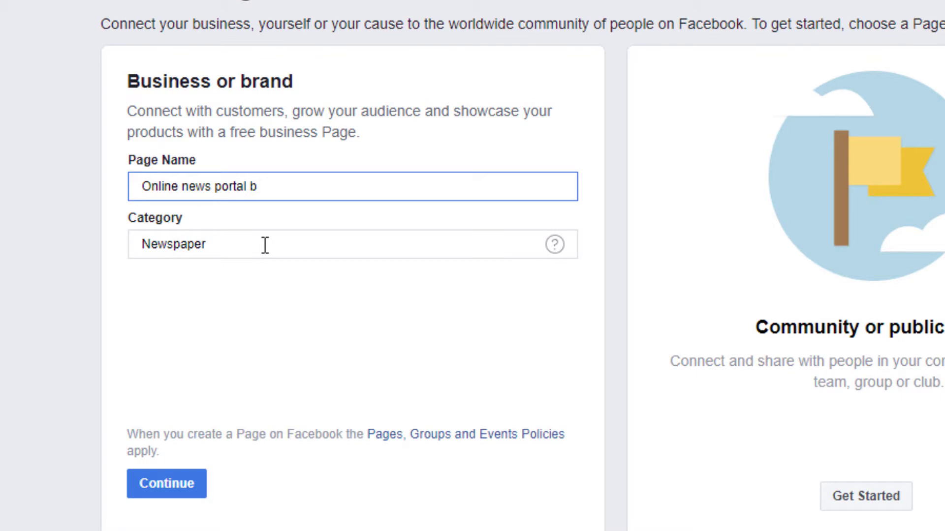
pyautogui.write('9')
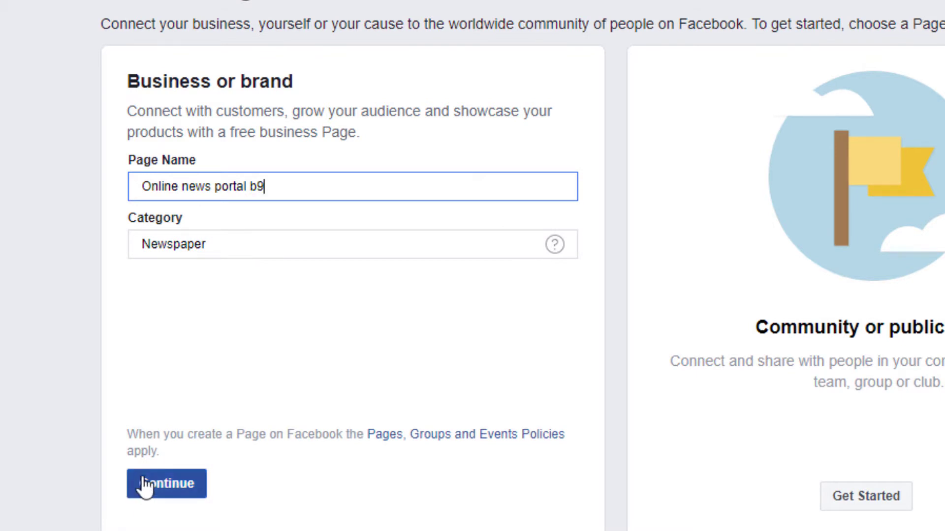
pyautogui.click(165, 479)
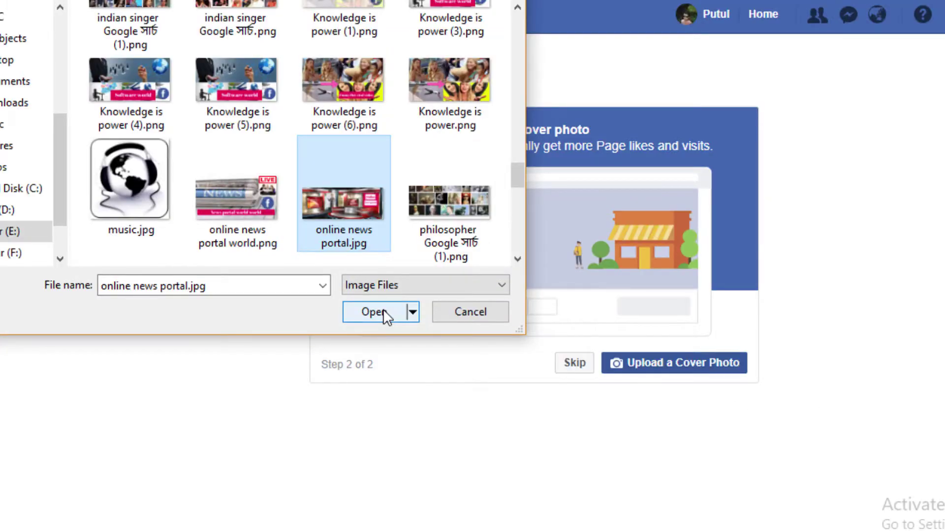
# - Try to upload online news portal.jpg as the cover photo during the page setup
pyautogui.click(383, 311)
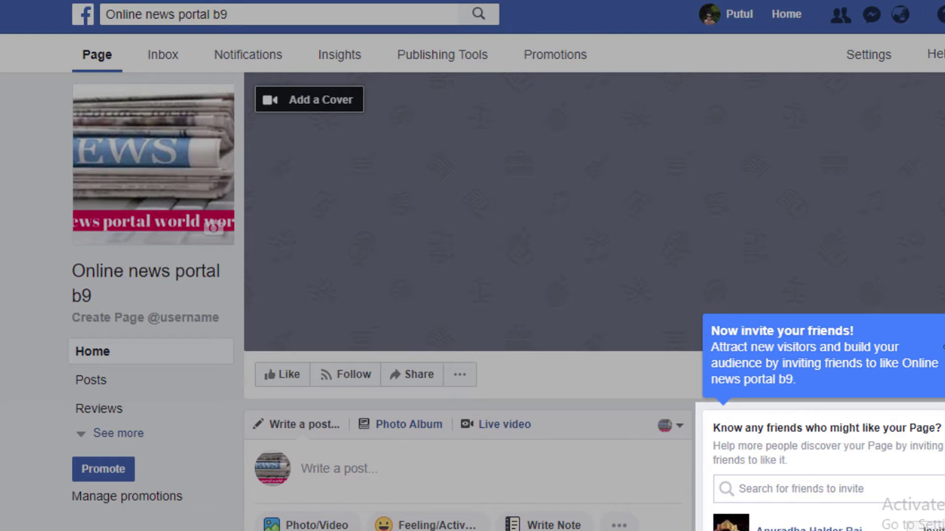
pyautogui.scroll(-5, 527, 213)
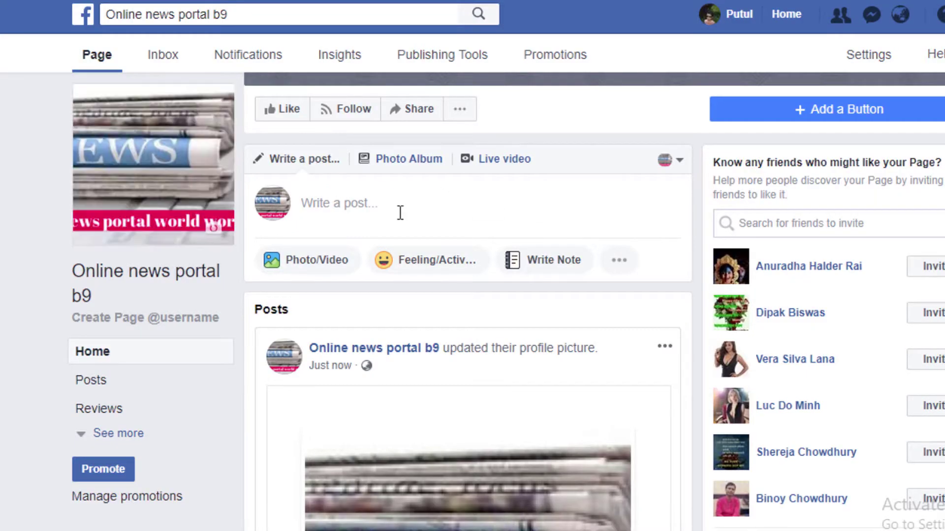
pyautogui.scroll(5, 300, 251)
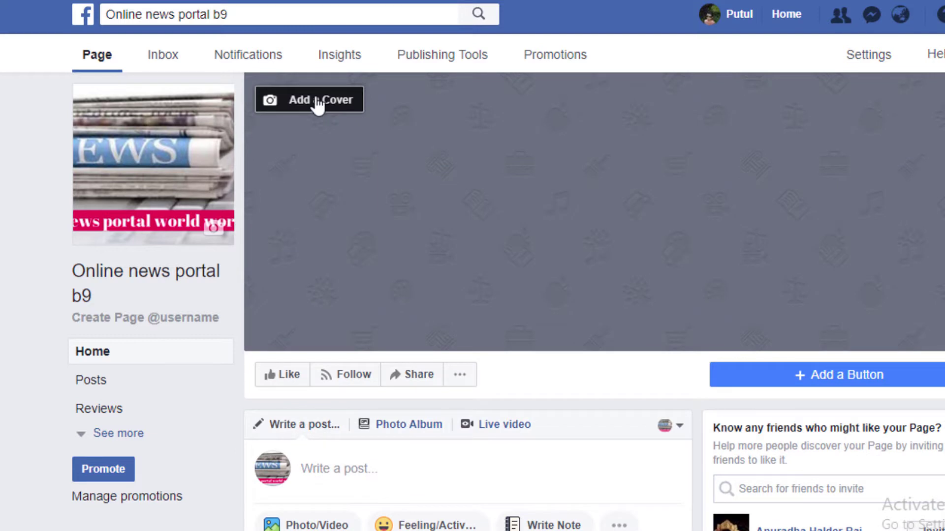
# - Upload online news portal.jpg as the page's cover photo and save it
pyautogui.click(317, 104)
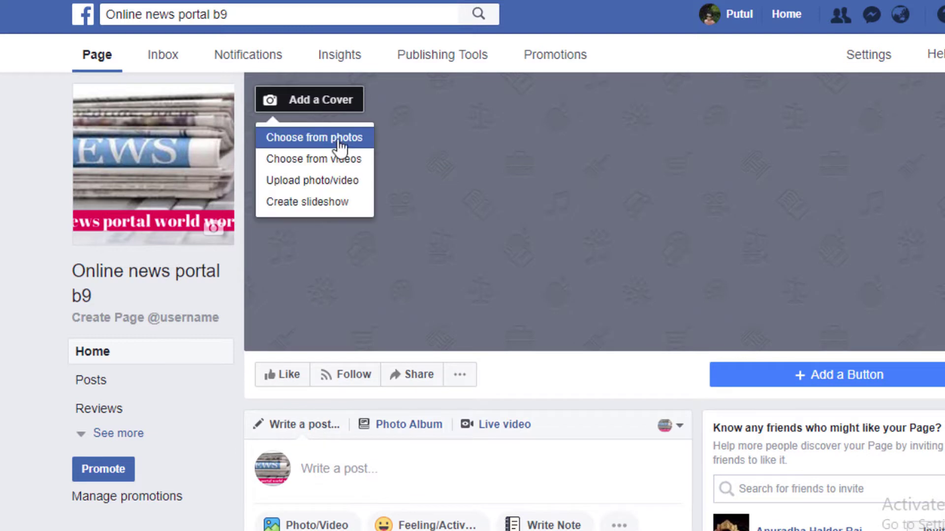
pyautogui.click(325, 185)
pyautogui.scroll(-15, 345, 155)
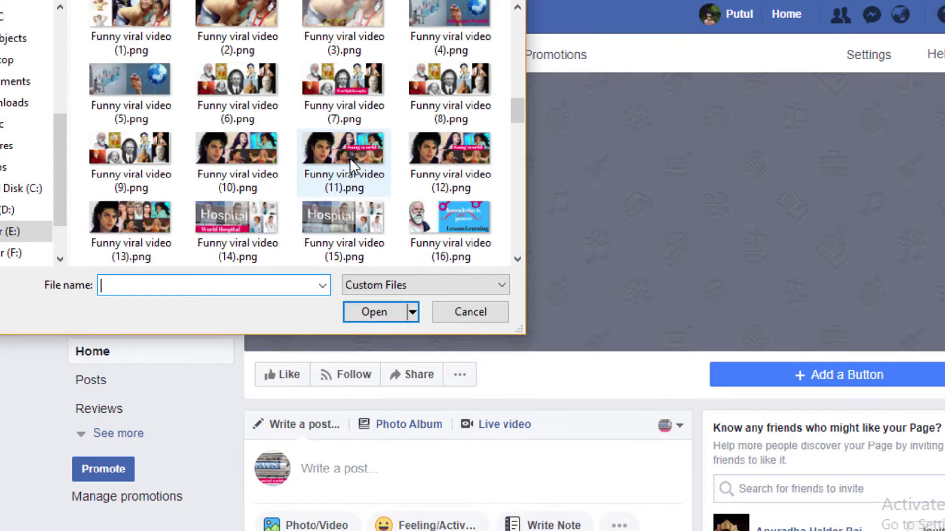
pyautogui.scroll(-5, 355, 167)
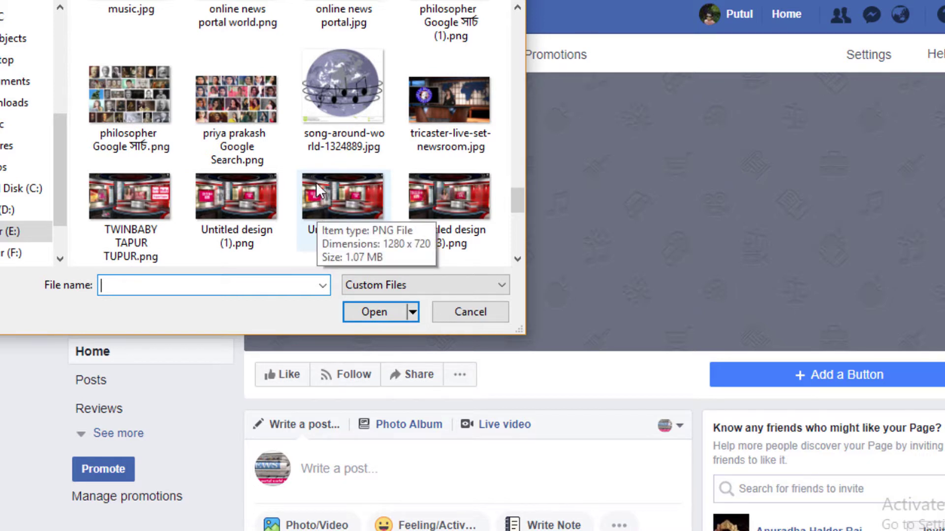
pyautogui.click(255, 19)
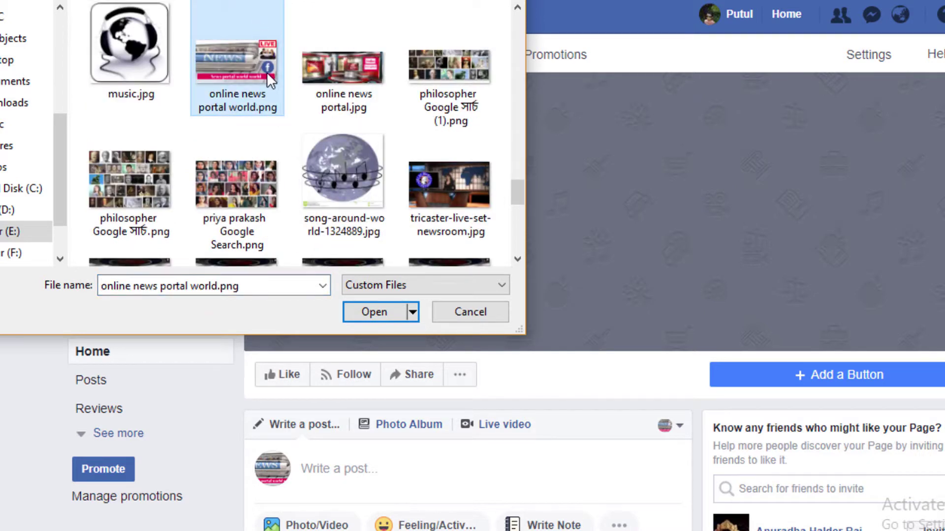
pyautogui.click(360, 102)
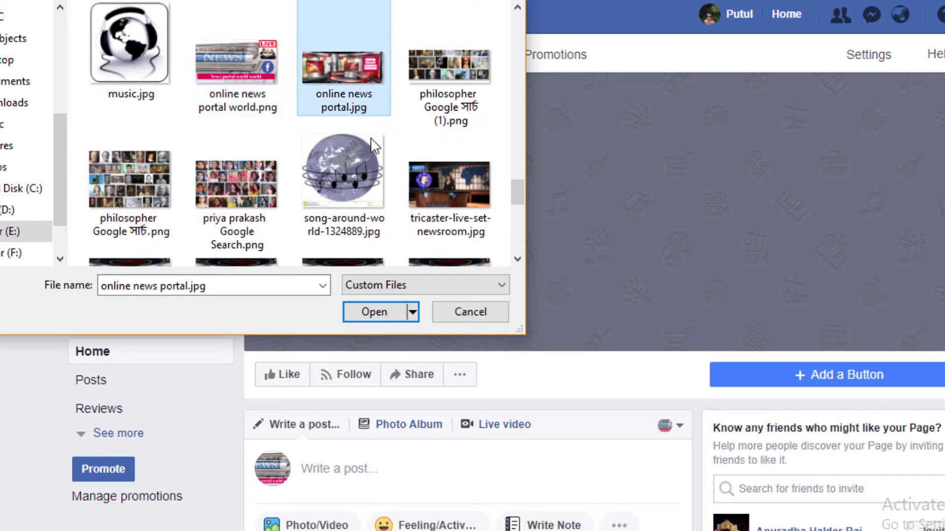
pyautogui.click(388, 309)
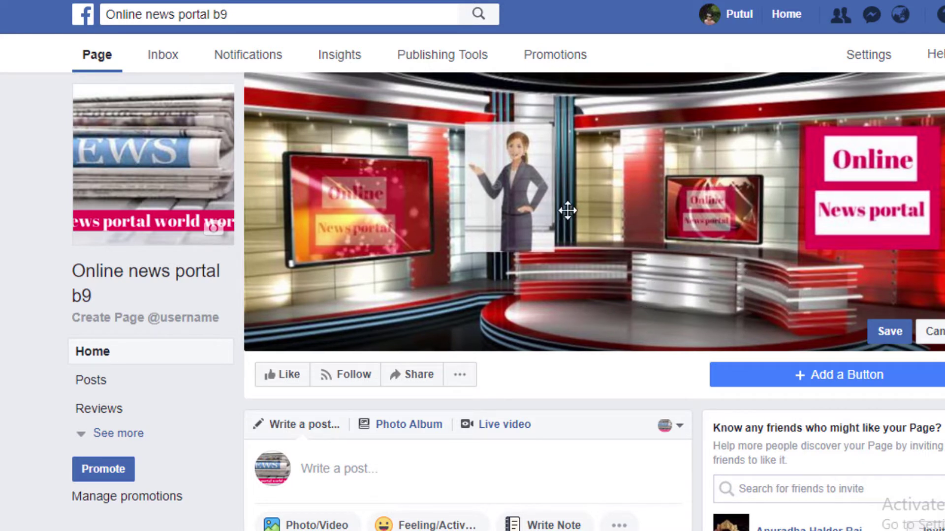
pyautogui.click(889, 332)
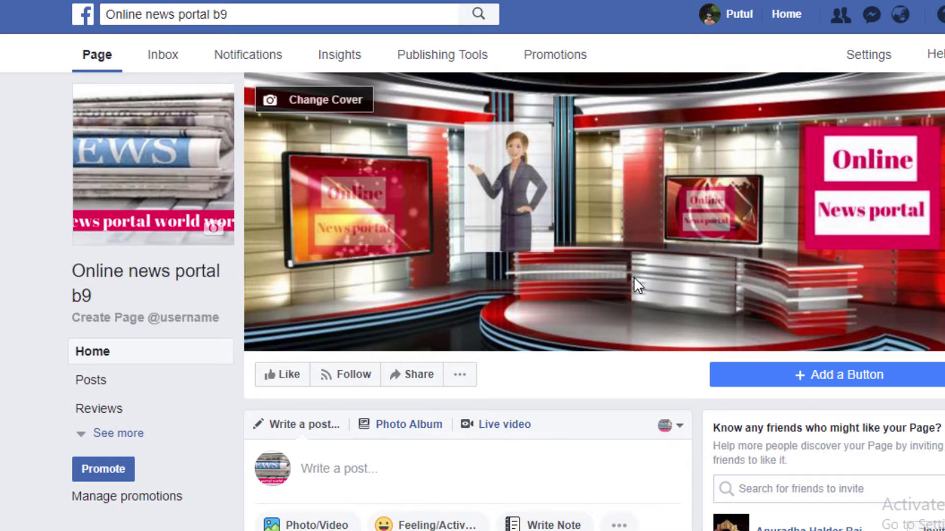
# - Create the page username onlinenewsb9
pyautogui.scroll(-3, 634, 285)
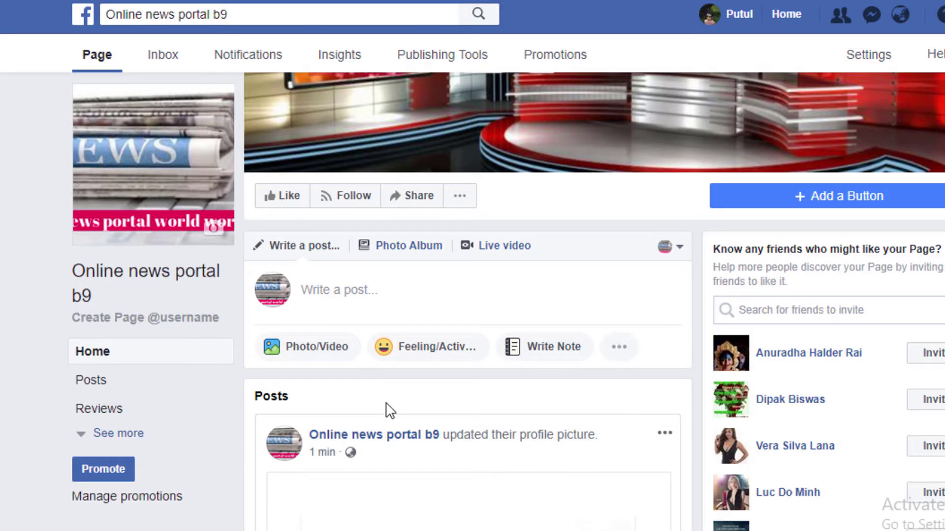
pyautogui.scroll(3, 384, 408)
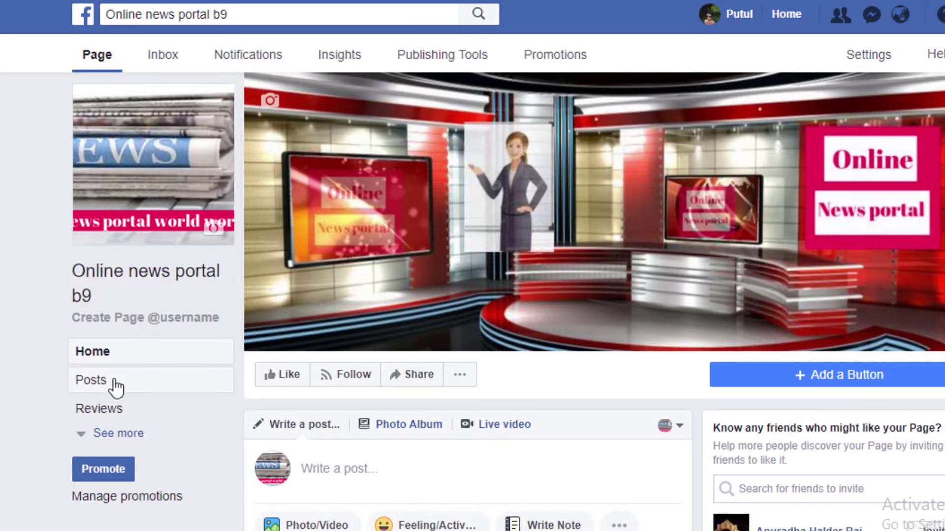
pyautogui.click(126, 327)
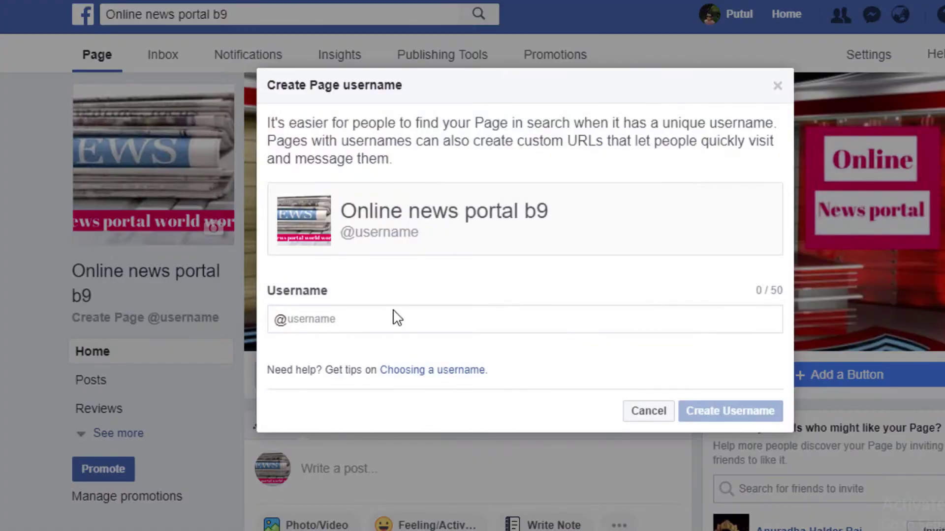
pyautogui.click(356, 327)
pyautogui.write('online')
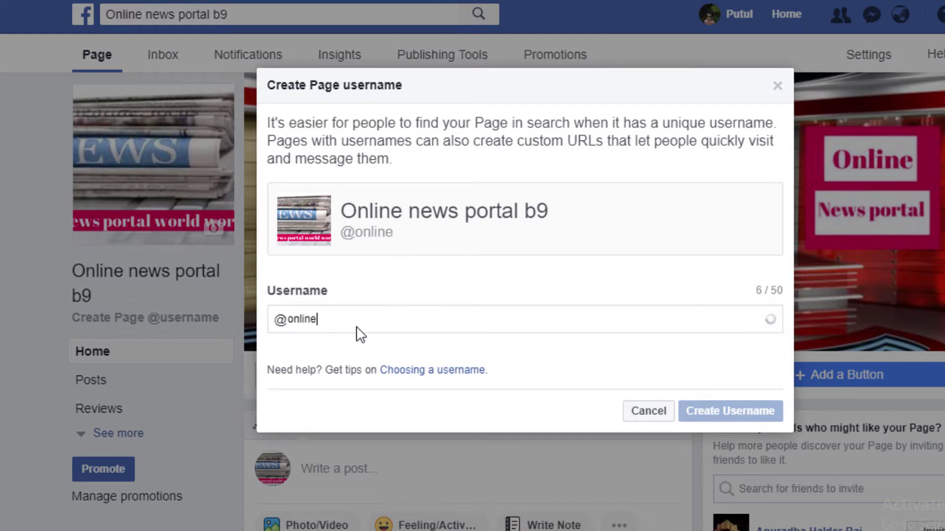
pyautogui.write('newsb')
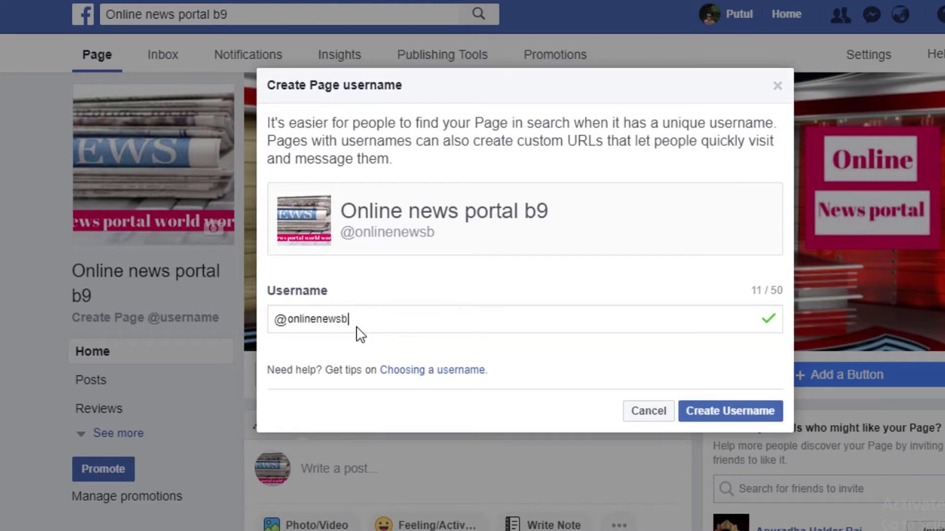
pyautogui.write('9')
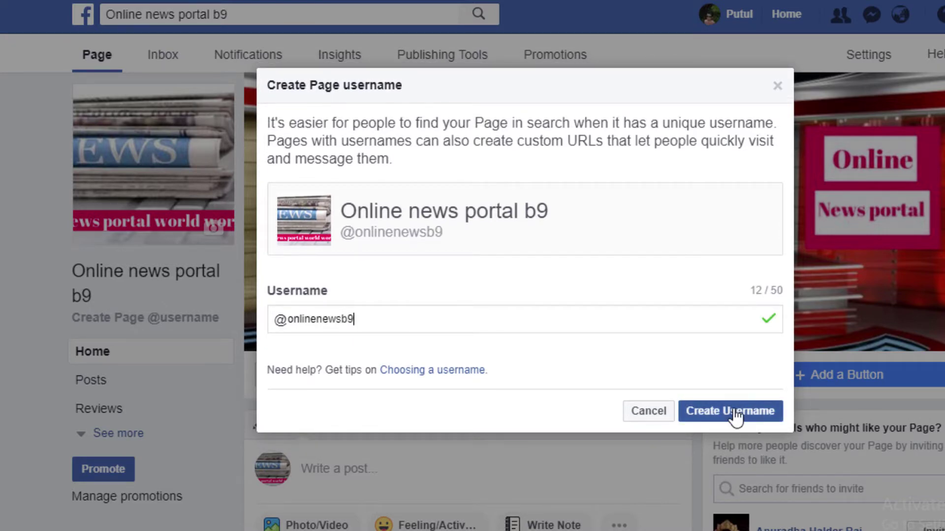
pyautogui.click(736, 414)
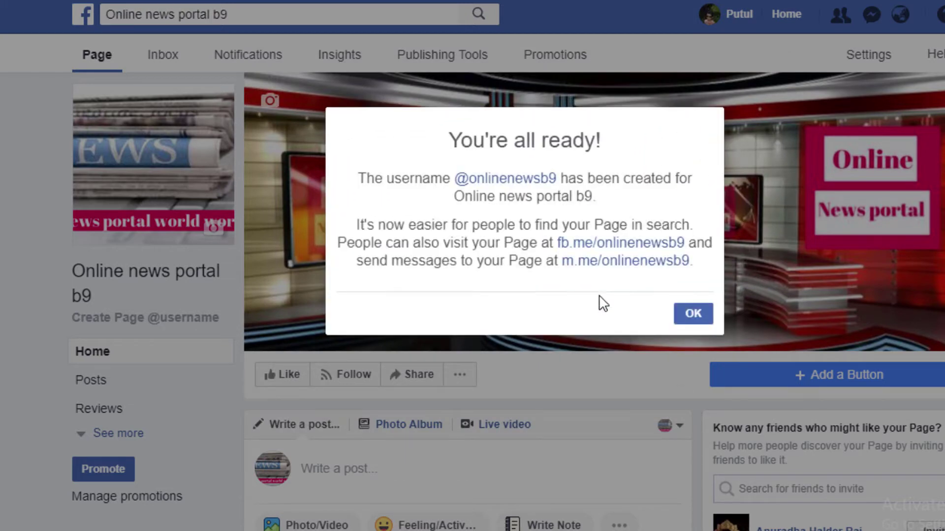
pyautogui.click(691, 315)
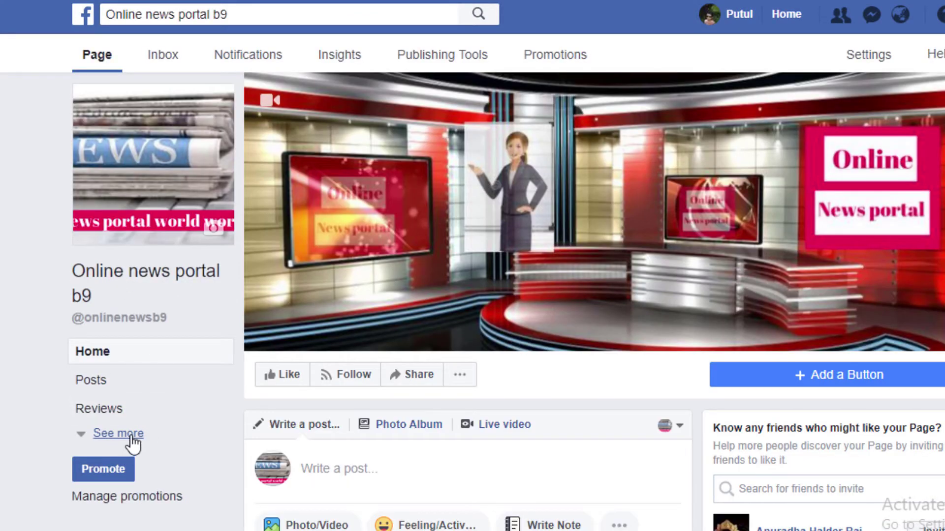
# - Show all sections of the page and open its Videos section
pyautogui.click(129, 435)
pyautogui.scroll(-2, 186, 438)
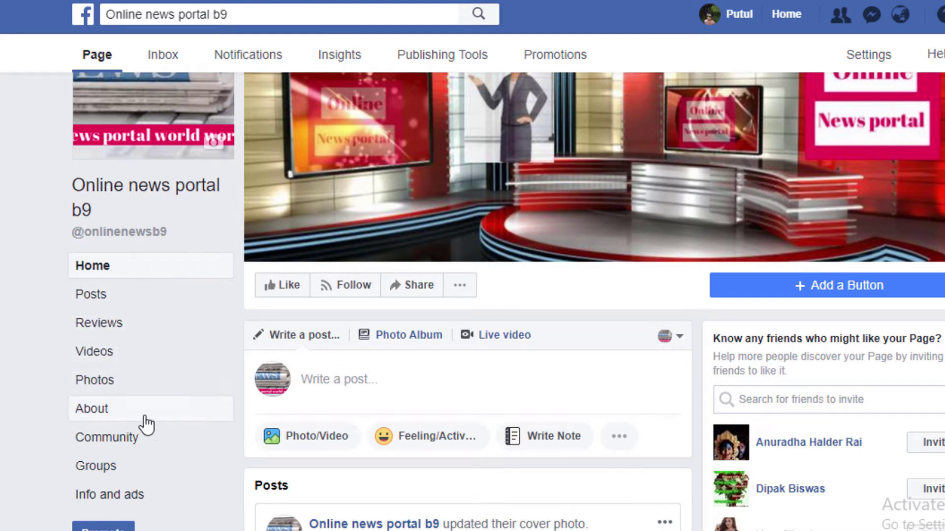
pyautogui.click(102, 354)
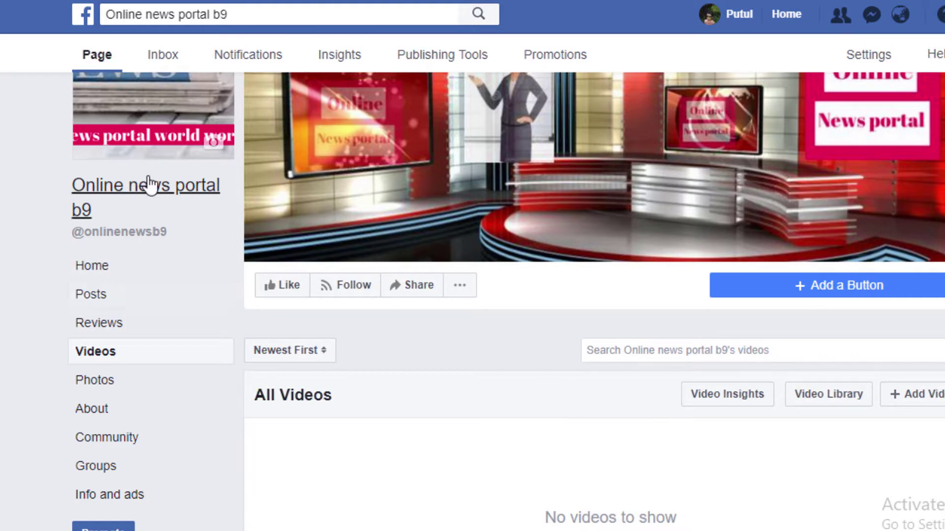
pyautogui.click(139, 189)
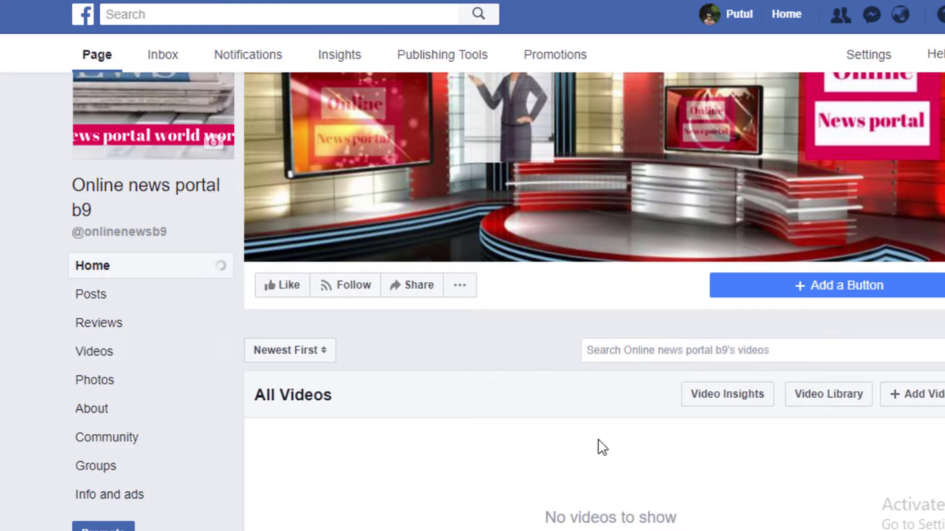
pyautogui.scroll(-3, 599, 432)
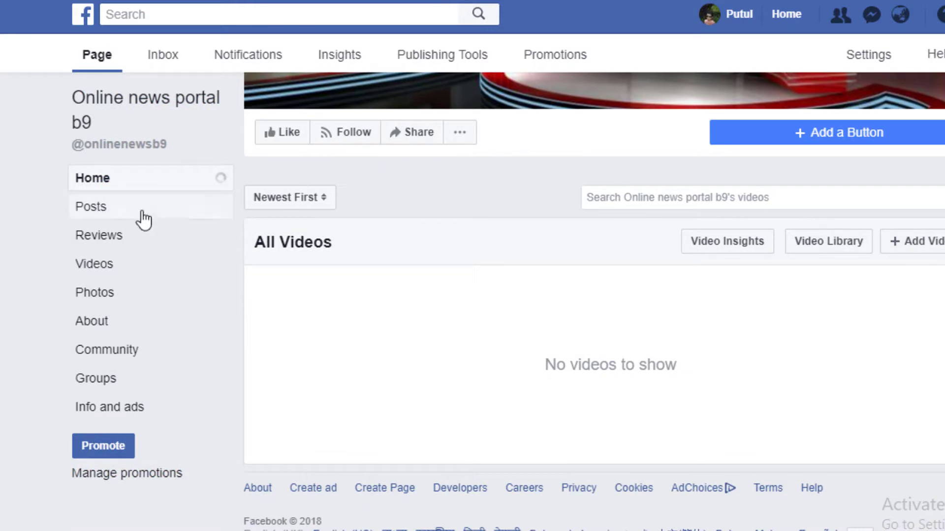
# - Add a new video to the page by uploading short funn.mp4 from the Downloads folder
pyautogui.click(927, 246)
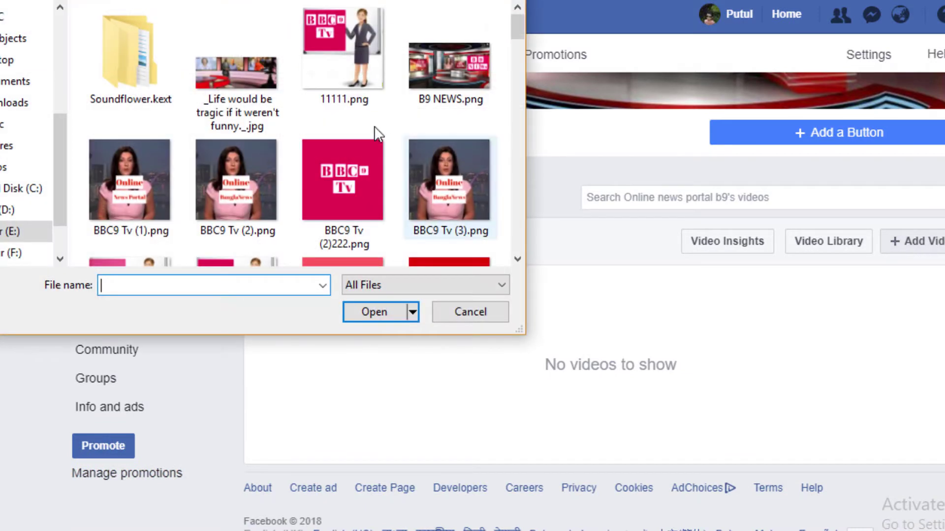
pyautogui.click(22, 103)
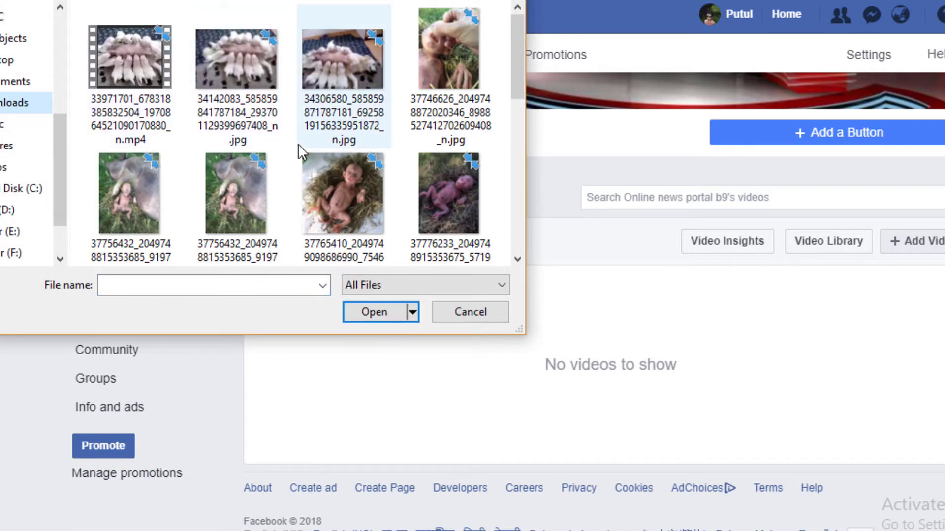
pyautogui.scroll(-5, 360, 128)
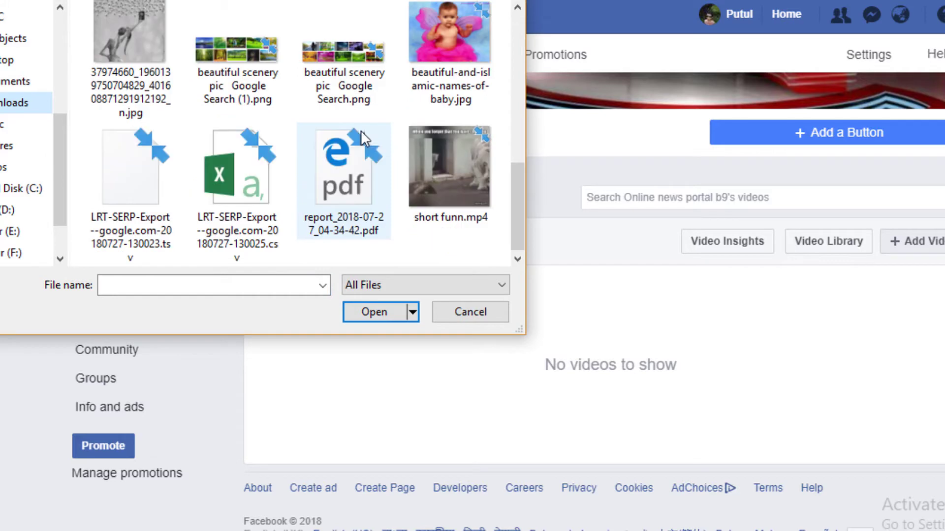
pyautogui.click(463, 185)
pyautogui.click(379, 313)
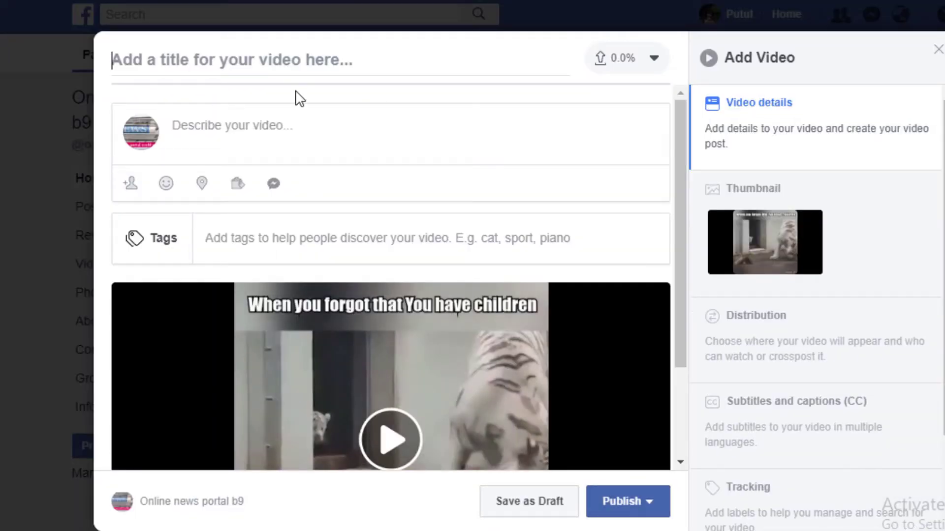
# - Fill in the video details with the title hot dog, the description tiger vs hot dog, and a tag beginning with fu
pyautogui.write('ho')
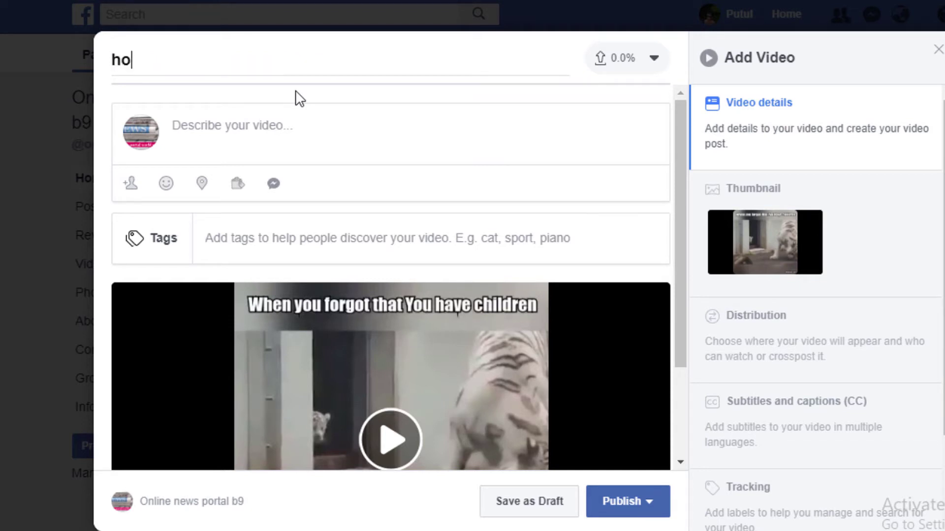
pyautogui.write('t dog')
pyautogui.click(284, 126)
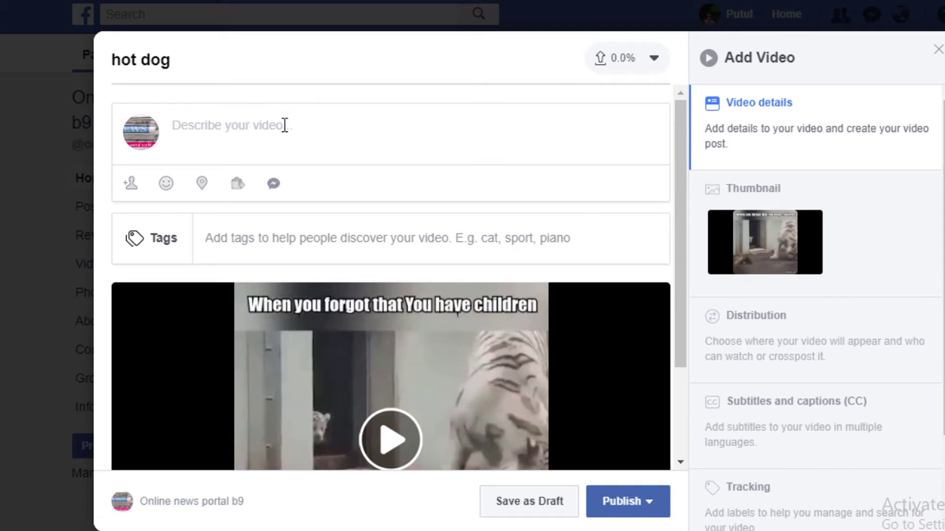
pyautogui.write('tiger vs')
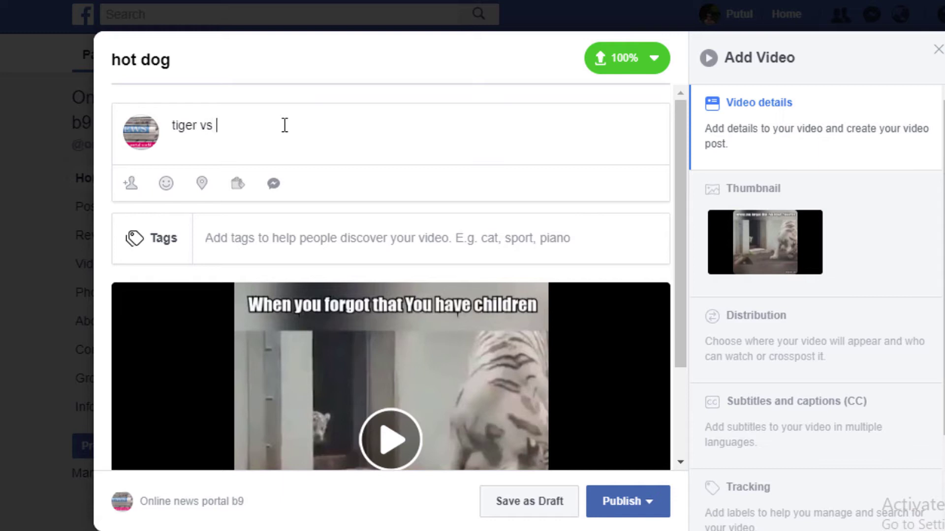
pyautogui.write(' hot dog')
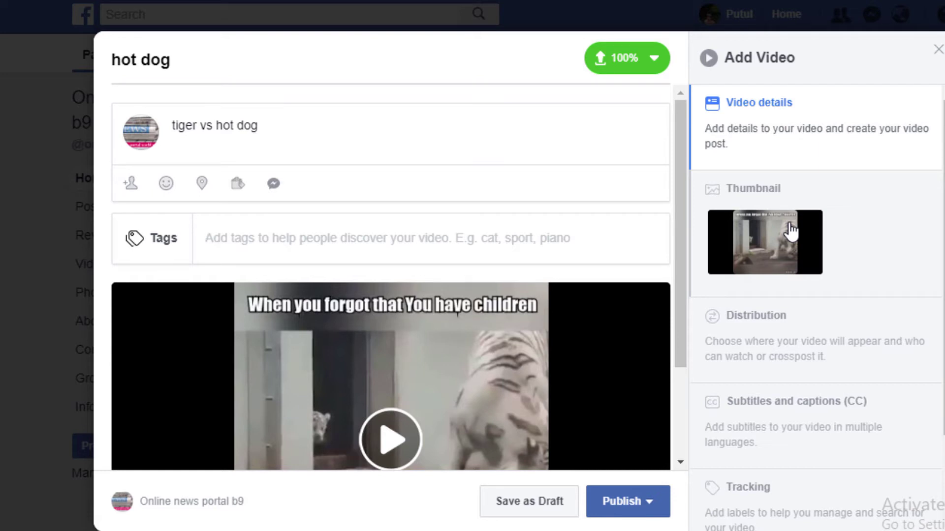
pyautogui.write('fuyy')
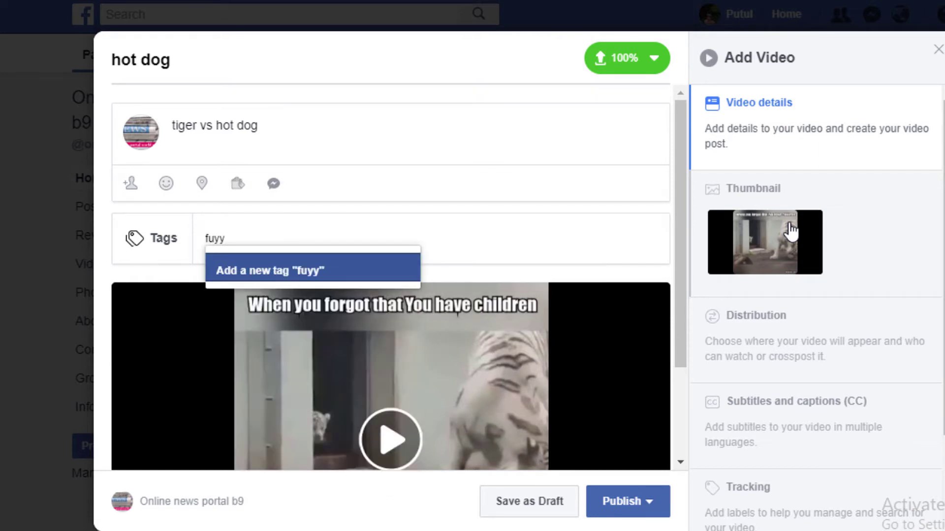
pyautogui.press('BackSpace')
pyautogui.press('BackSpace')
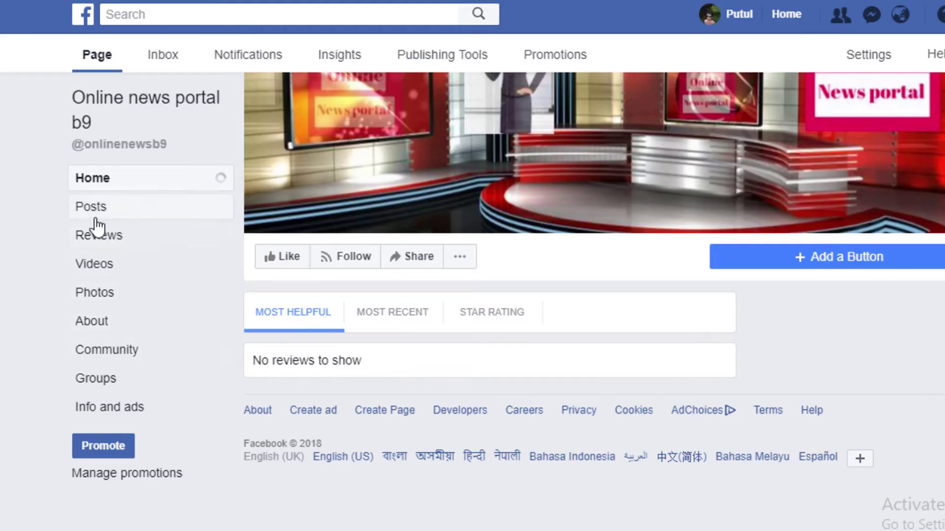
# - Add a button to the page, choosing Watch Video under Learn more about your business
pyautogui.click(847, 269)
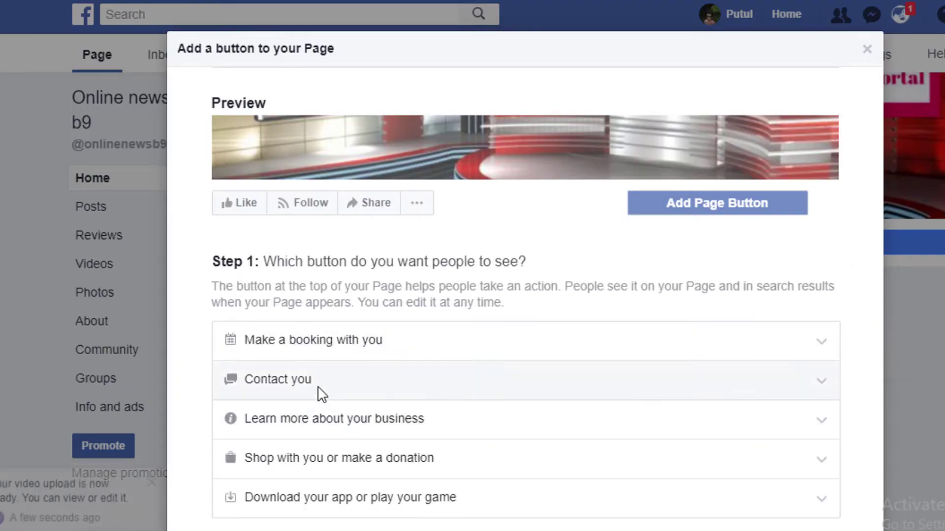
pyautogui.click(321, 390)
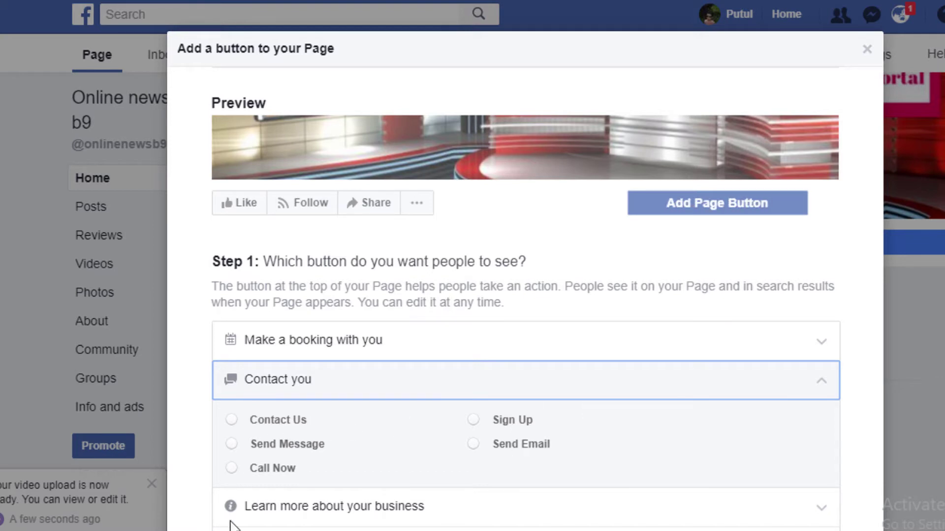
pyautogui.click(315, 517)
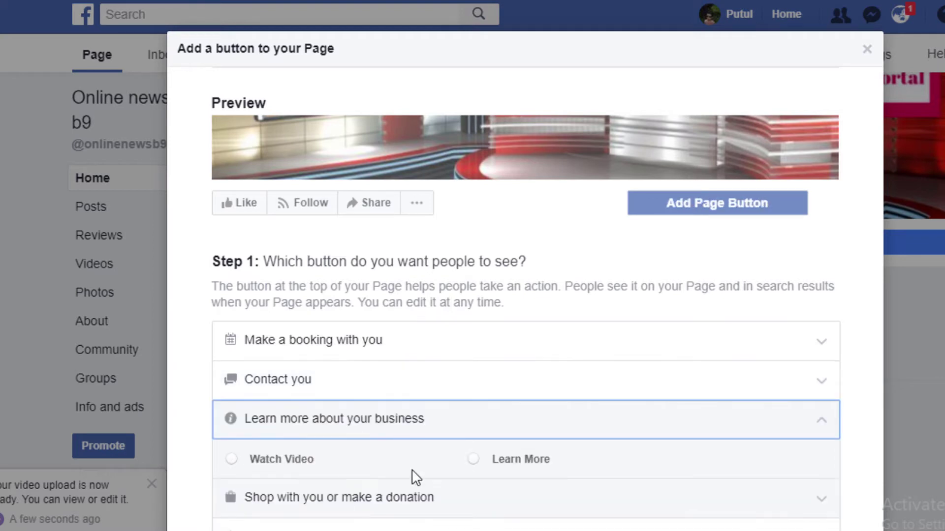
pyautogui.click(253, 461)
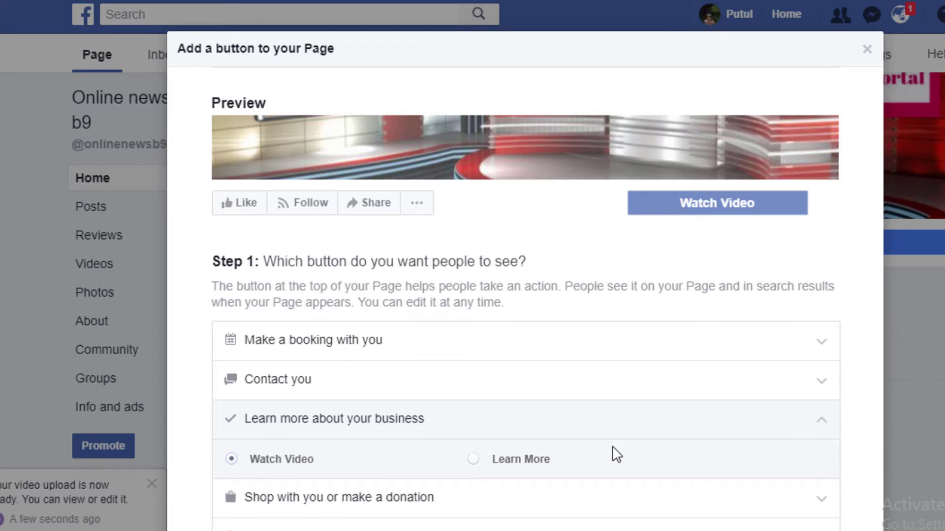
pyautogui.scroll(-2, 638, 443)
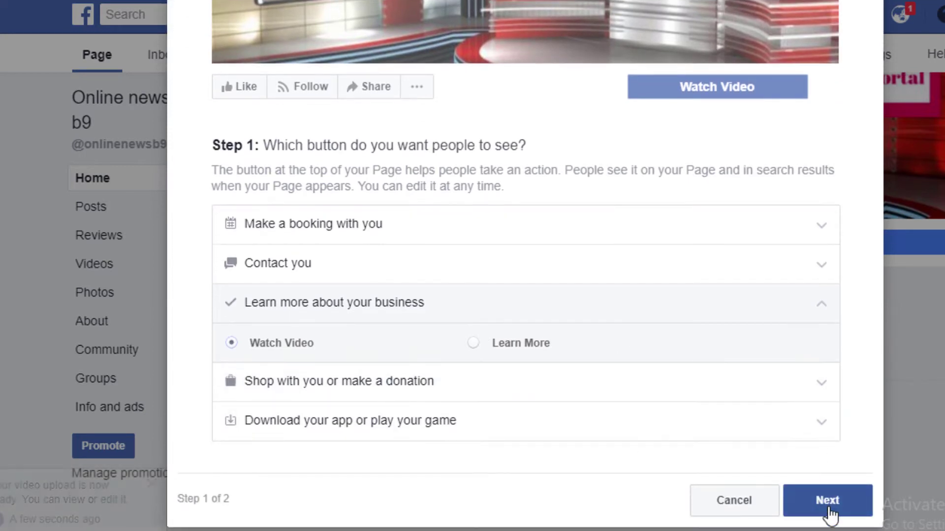
pyautogui.click(828, 507)
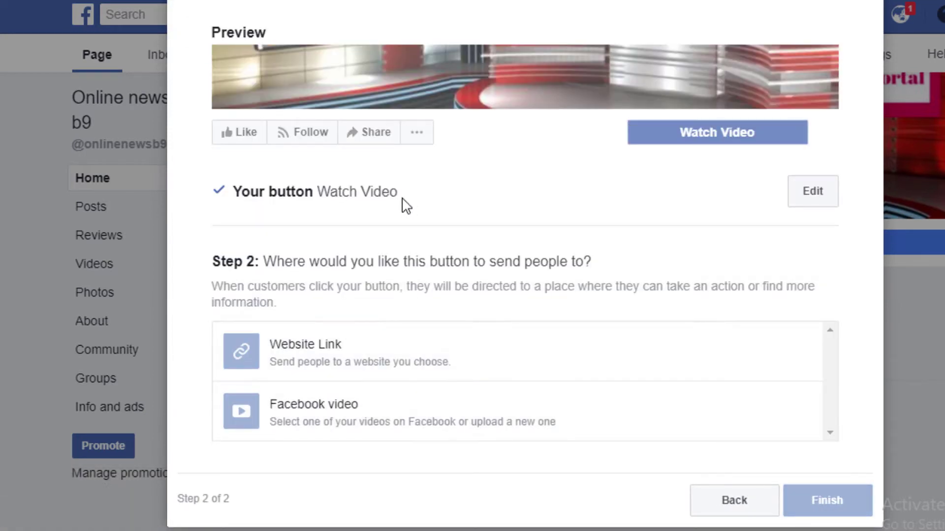
# - Configure where the Watch Video button sends people, finish adding it, and test the button
pyautogui.click(379, 354)
pyautogui.click(742, 156)
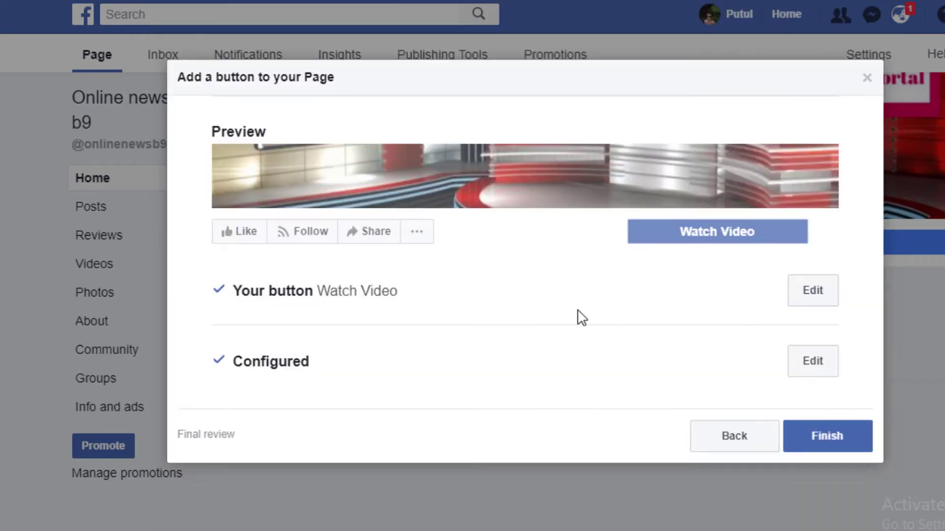
pyautogui.click(813, 436)
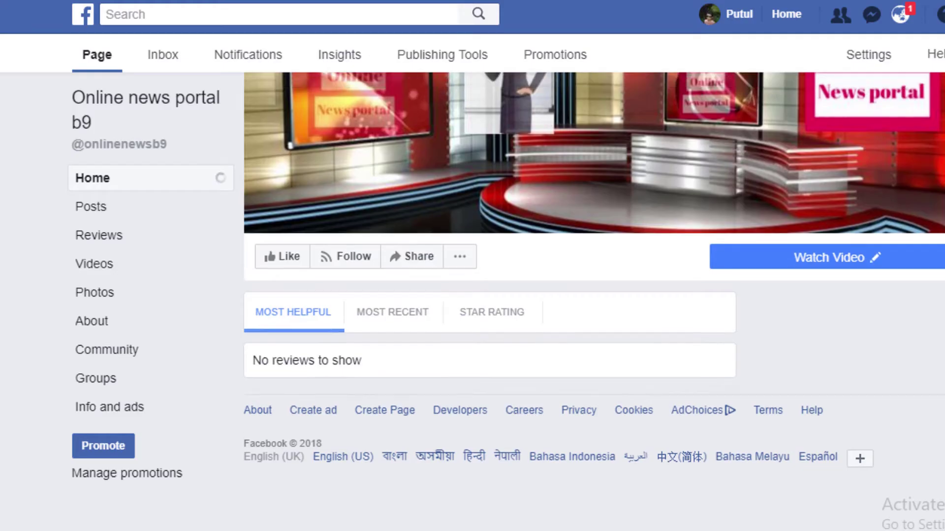
pyautogui.click(785, 263)
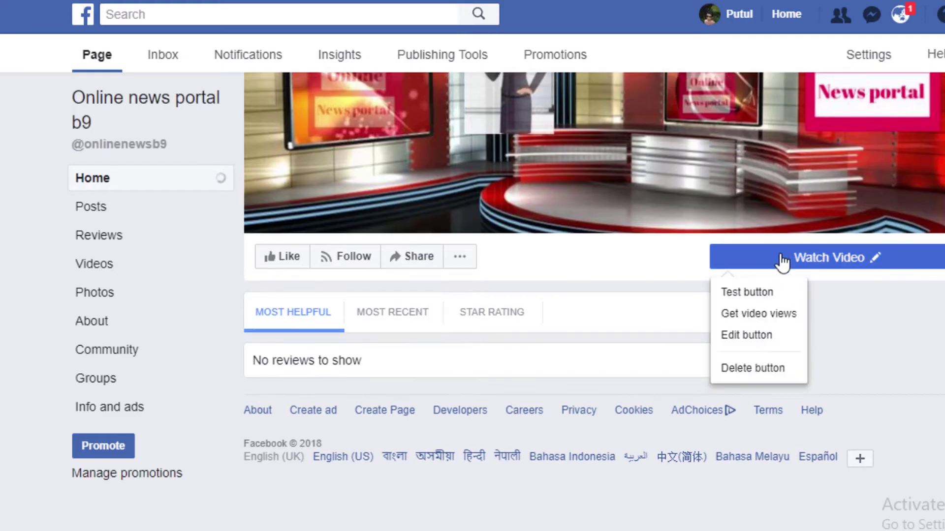
pyautogui.click(748, 295)
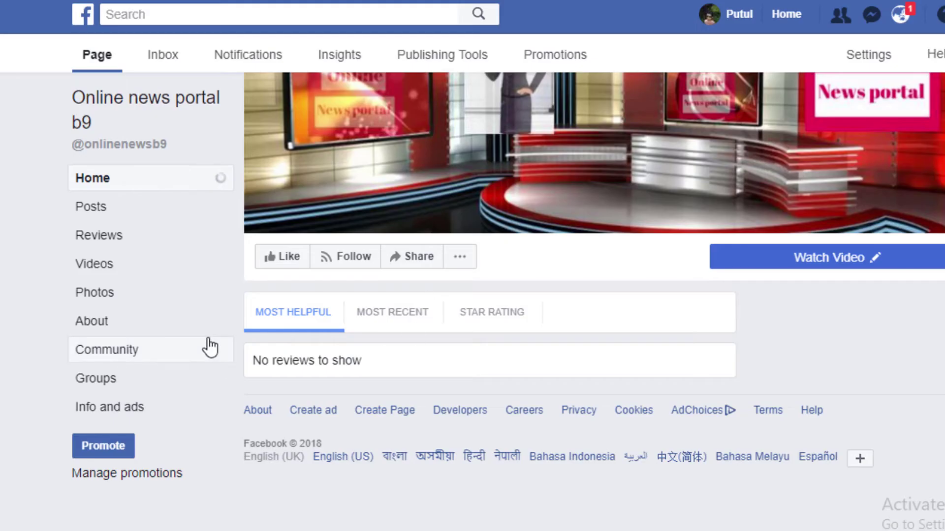
# - Open the page's Videos section and set the hot dog video as the featured video
pyautogui.scroll(3, 210, 349)
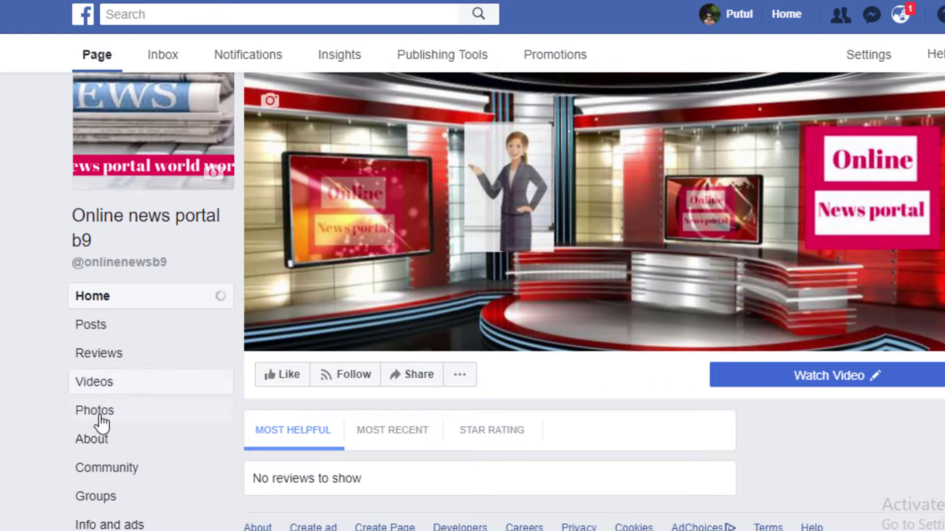
pyautogui.click(99, 385)
pyautogui.scroll(-3, 751, 434)
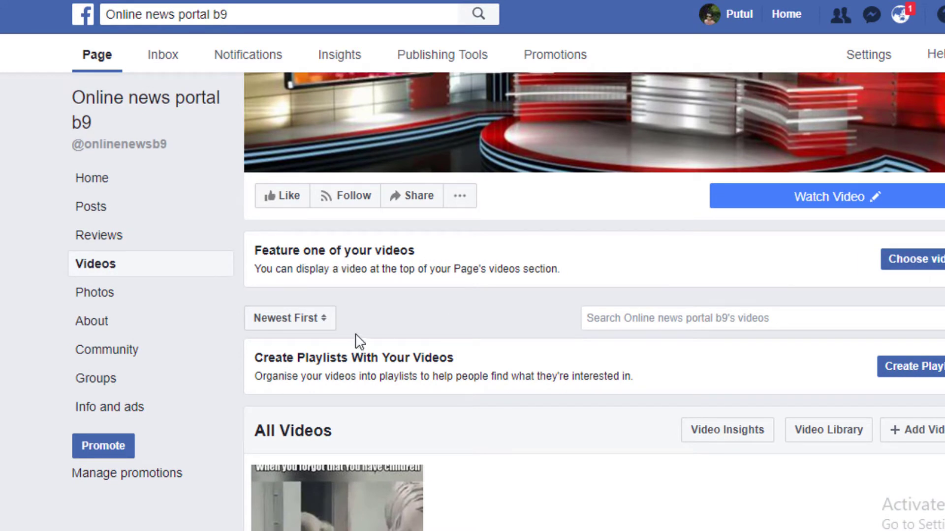
pyautogui.click(928, 270)
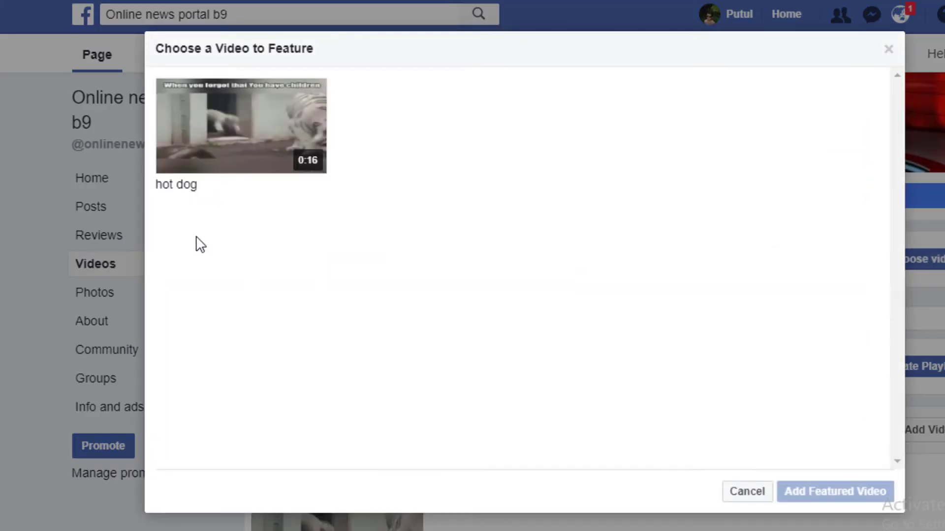
pyautogui.click(224, 126)
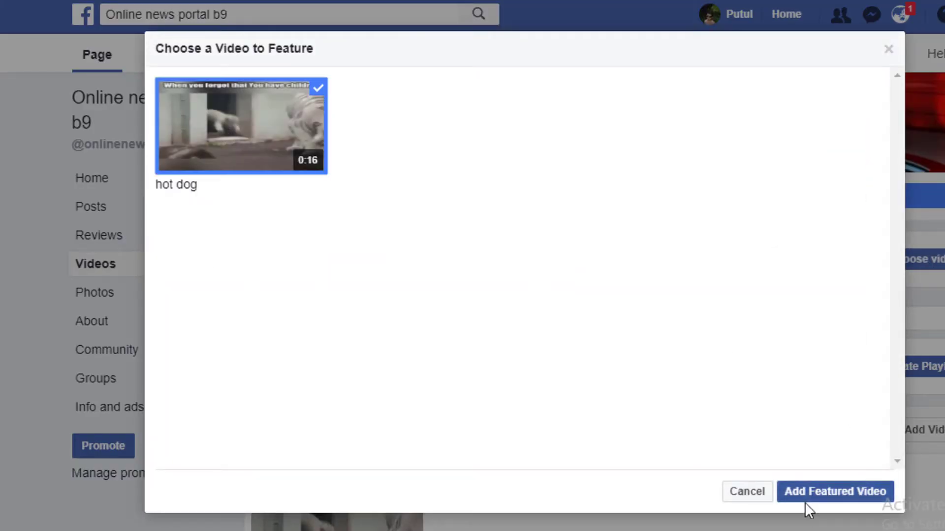
pyautogui.click(805, 492)
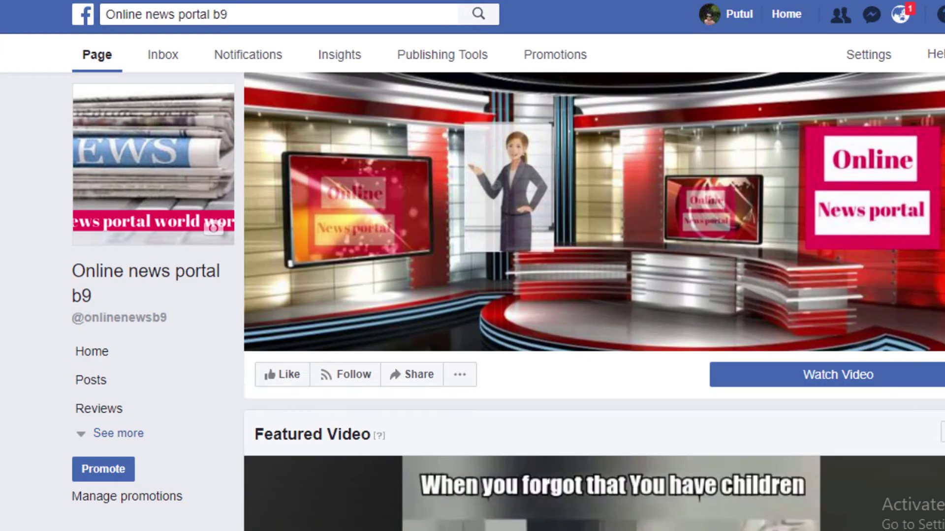
# - Start a video playlist titled animals pet, with animals pet repeated three times as its description
pyautogui.scroll(-6, 885, 390)
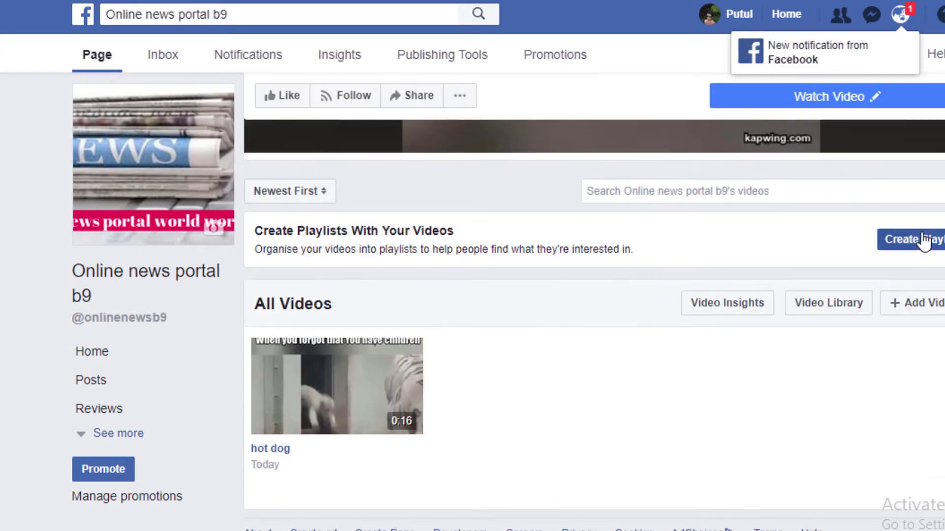
pyautogui.click(924, 241)
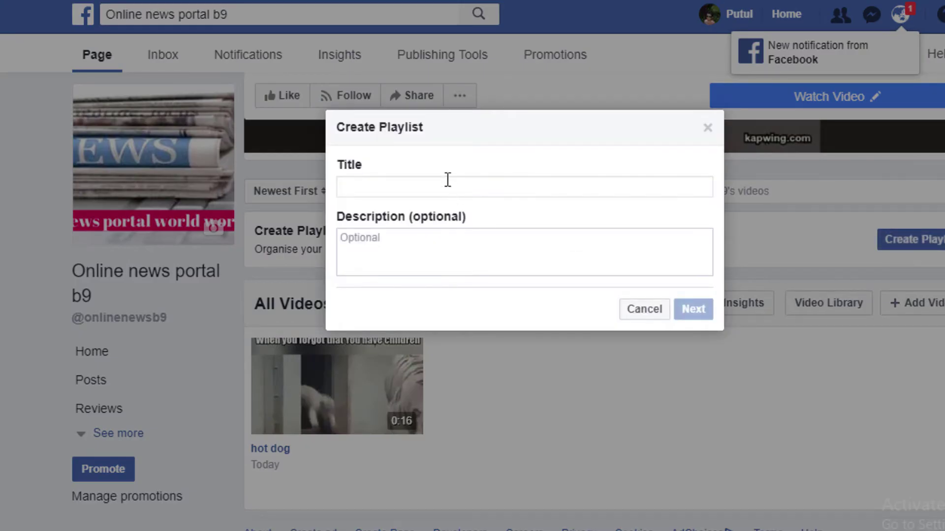
pyautogui.click(448, 185)
pyautogui.write('m')
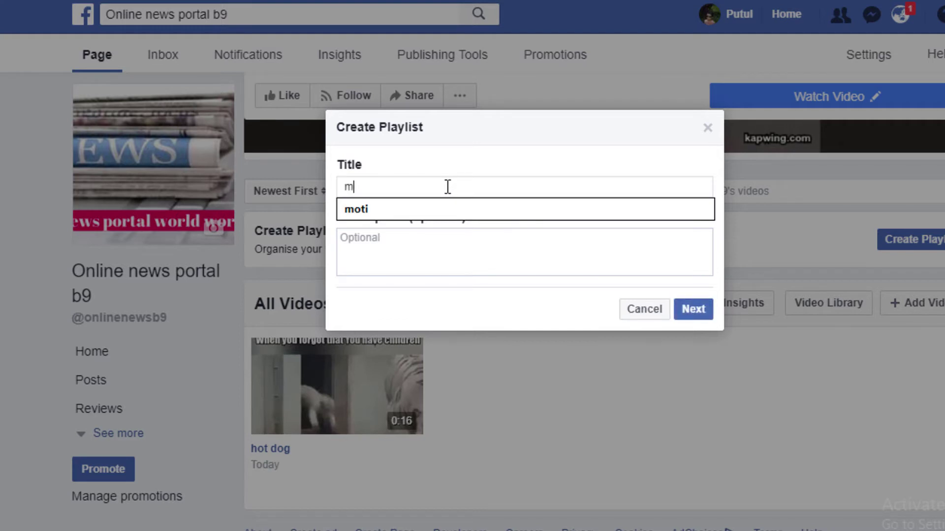
pyautogui.press('BackSpace')
pyautogui.write('animals pet')
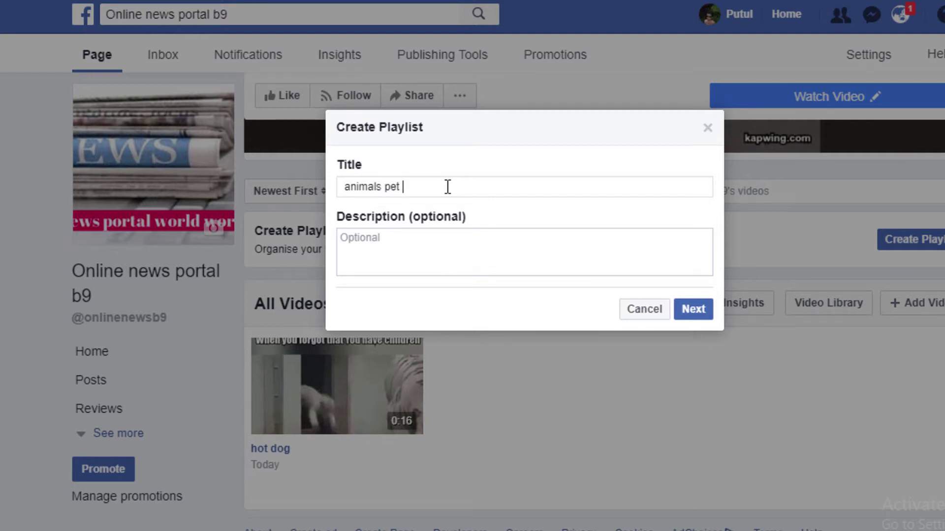
pyautogui.tripleClick(426, 192)
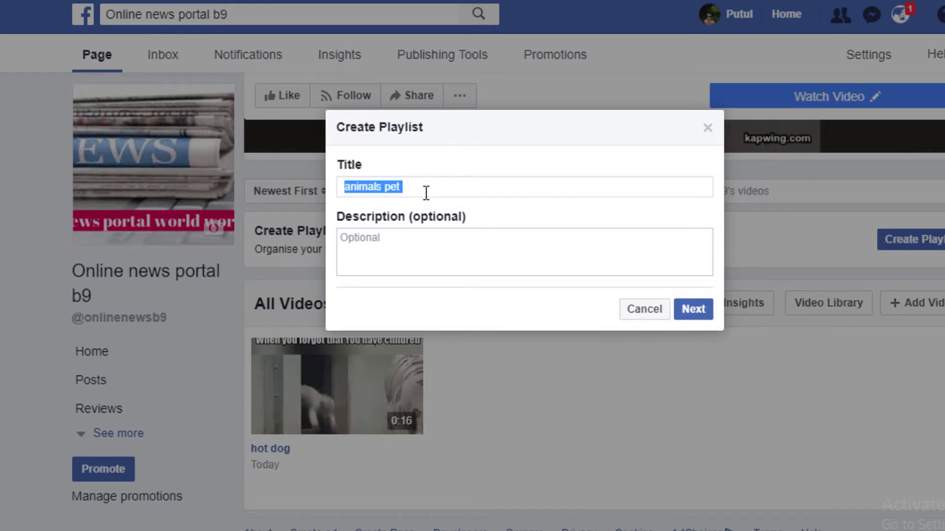
pyautogui.click(517, 250)
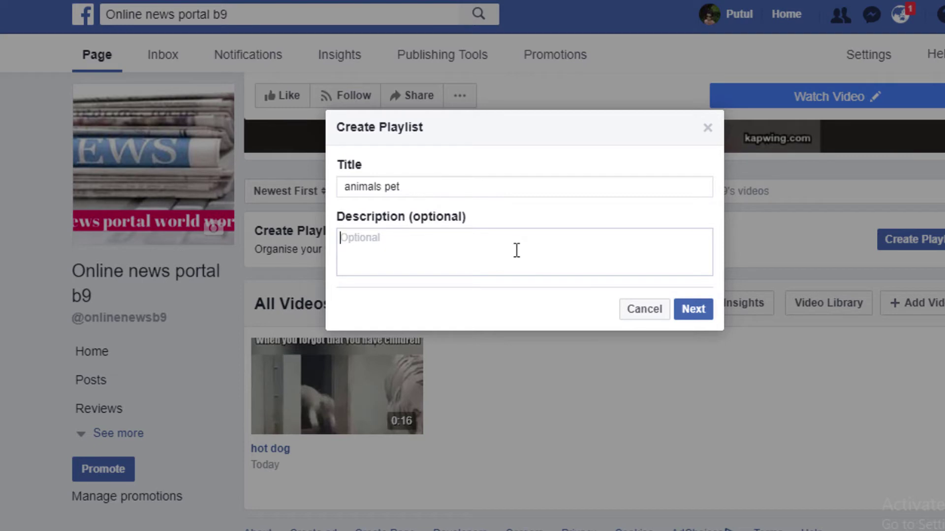
pyautogui.hotkey('ctrl', 'v')
pyautogui.hotkey('ctrl', 'v')
pyautogui.hotkey('ctrl', 'v')
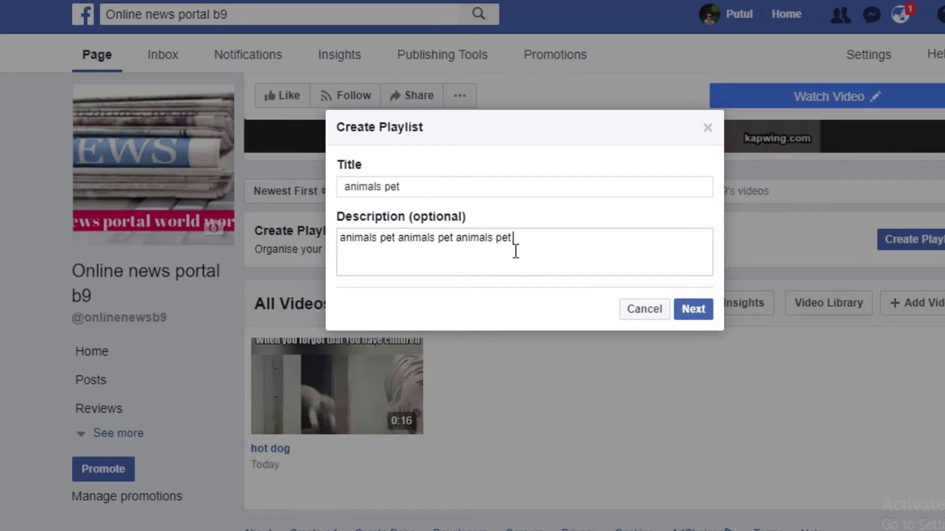
pyautogui.click(703, 311)
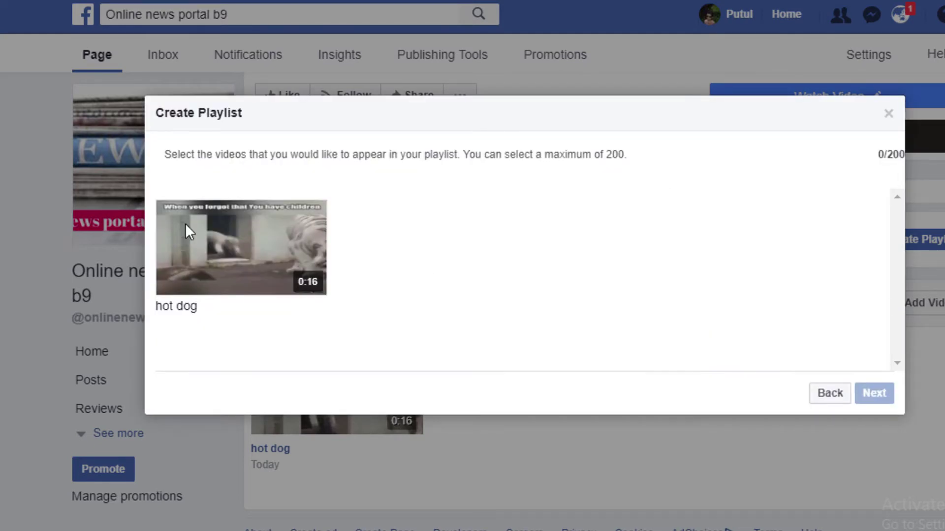
# - Include the hot dog video in the new playlist and create the playlist in custom order
pyautogui.click(189, 231)
pyautogui.click(881, 399)
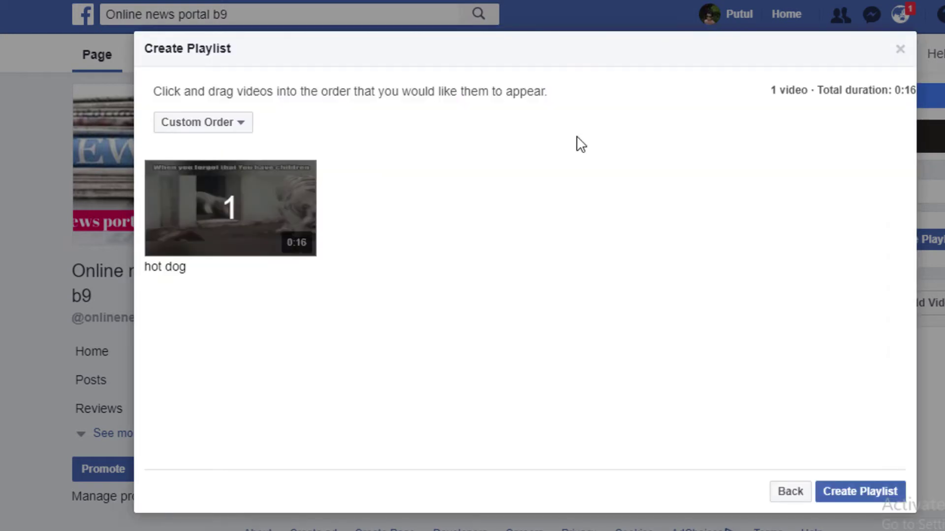
pyautogui.click(846, 501)
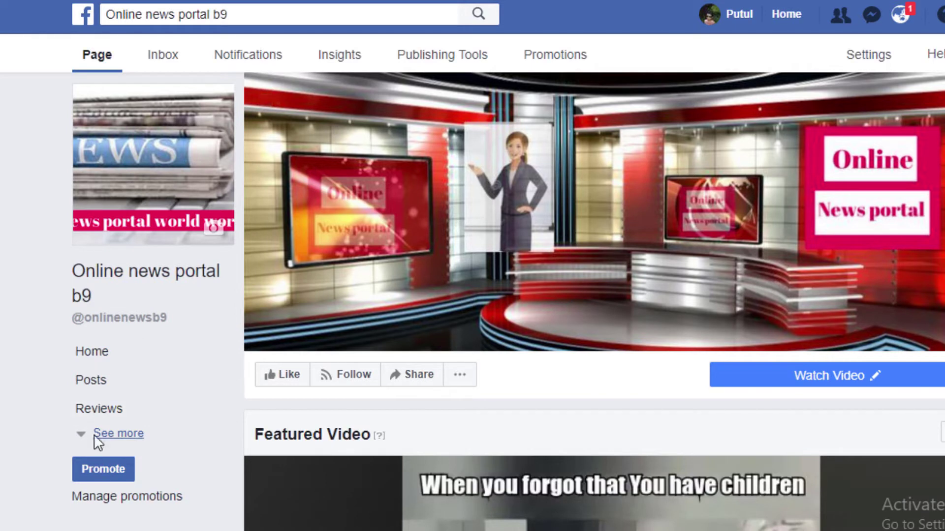
# - Review the featured video and the animals pet playlist in the page's Videos section
pyautogui.click(119, 434)
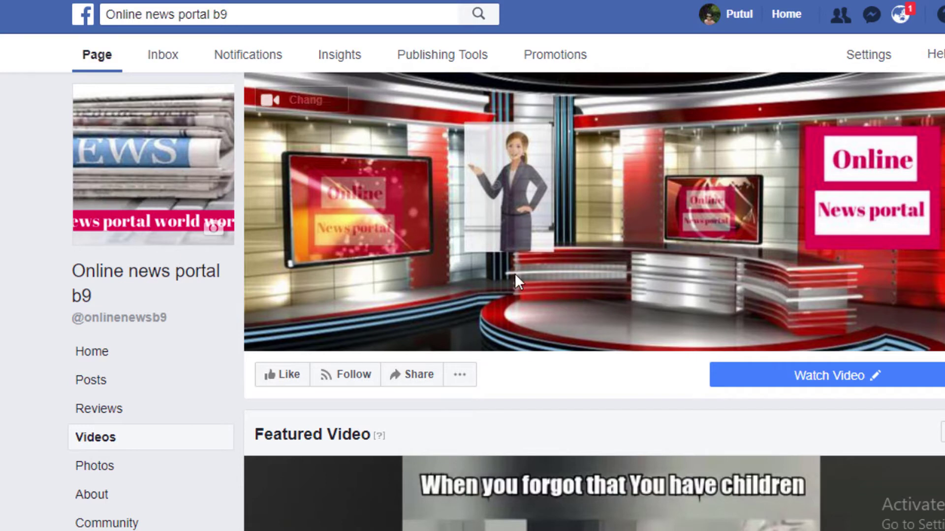
pyautogui.scroll(-5, 916, 295)
pyautogui.scroll(-1, 676, 336)
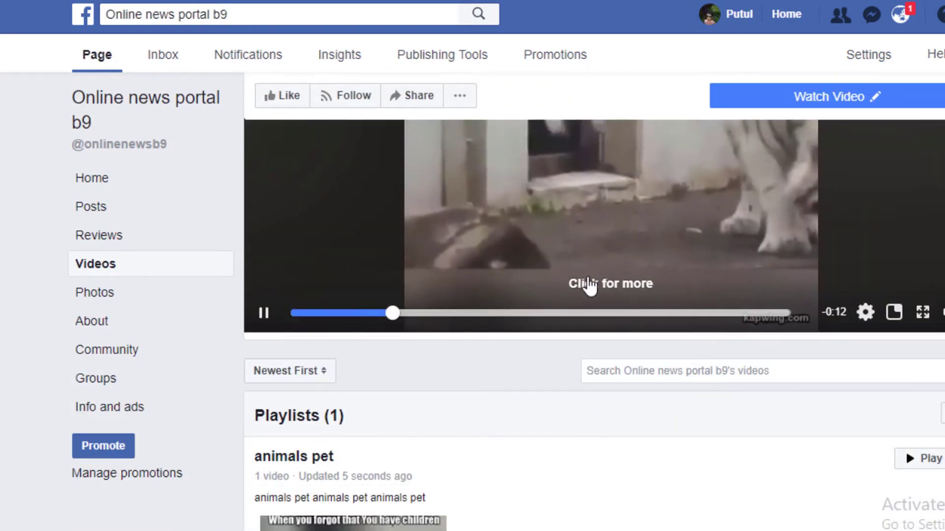
pyautogui.scroll(3, 491, 376)
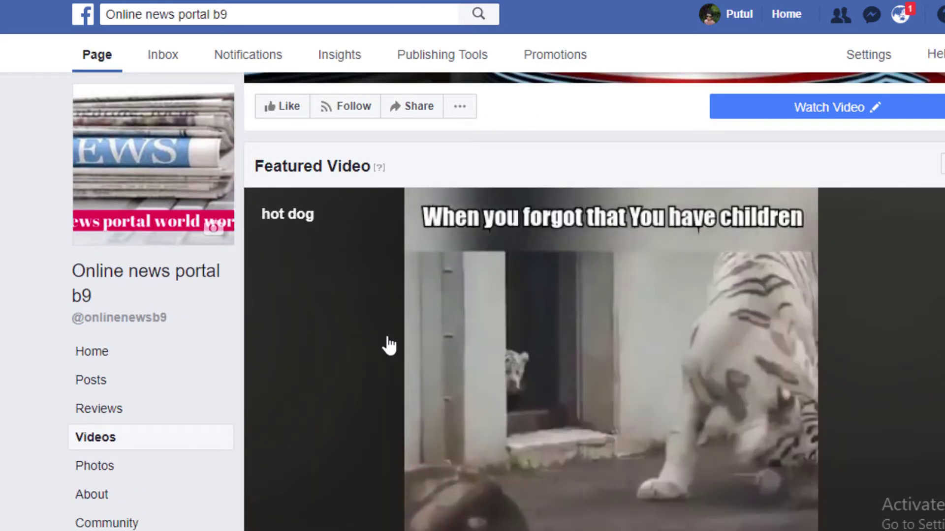
pyautogui.scroll(-3, 381, 347)
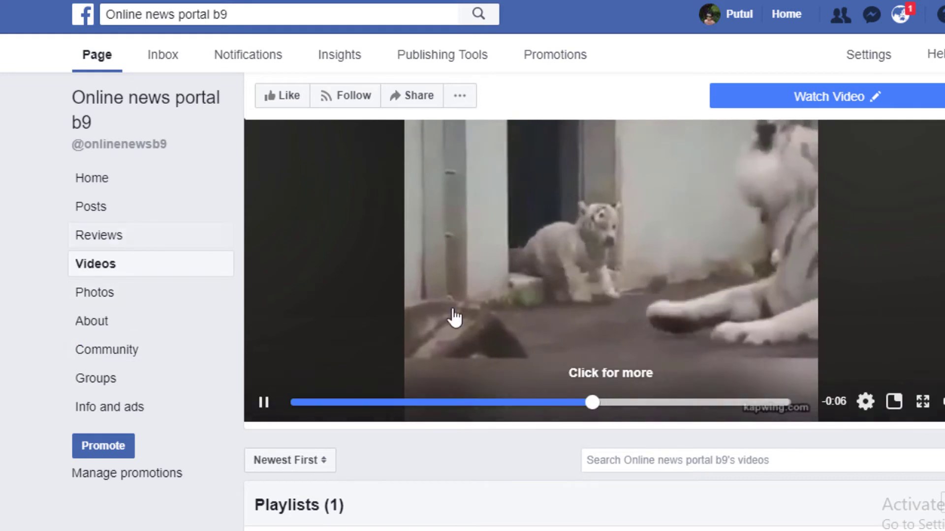
pyautogui.scroll(2, 561, 383)
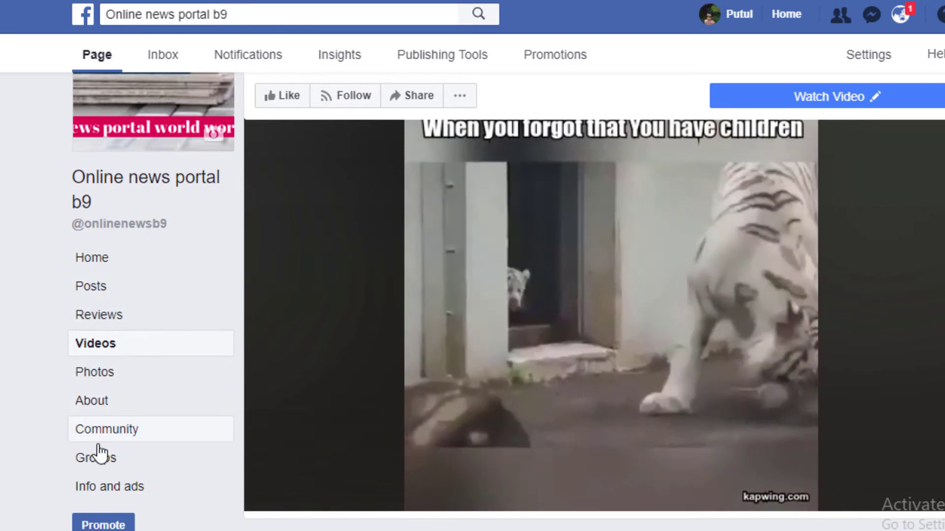
# - Link the existing group Funny Hot viral video world to the page and check the page's groups section
pyautogui.click(98, 454)
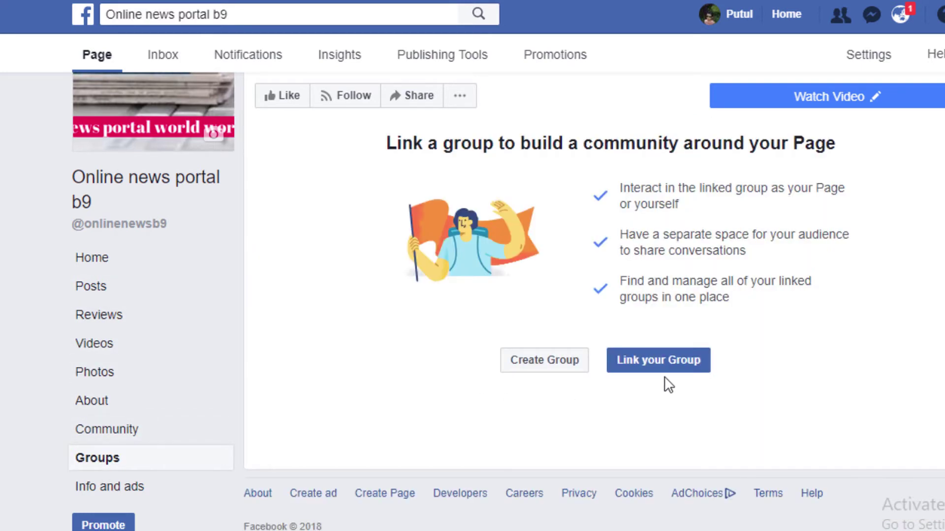
pyautogui.click(658, 364)
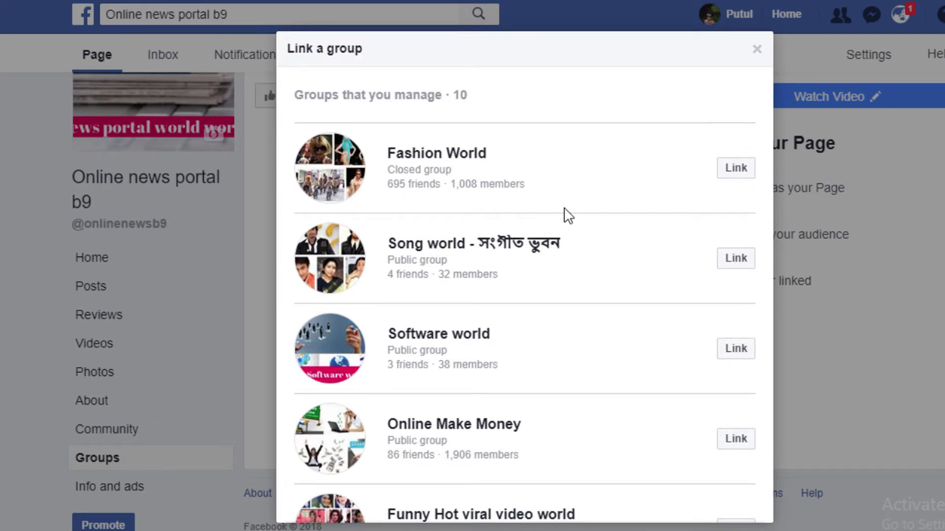
pyautogui.scroll(-4, 566, 221)
pyautogui.scroll(-4, 538, 334)
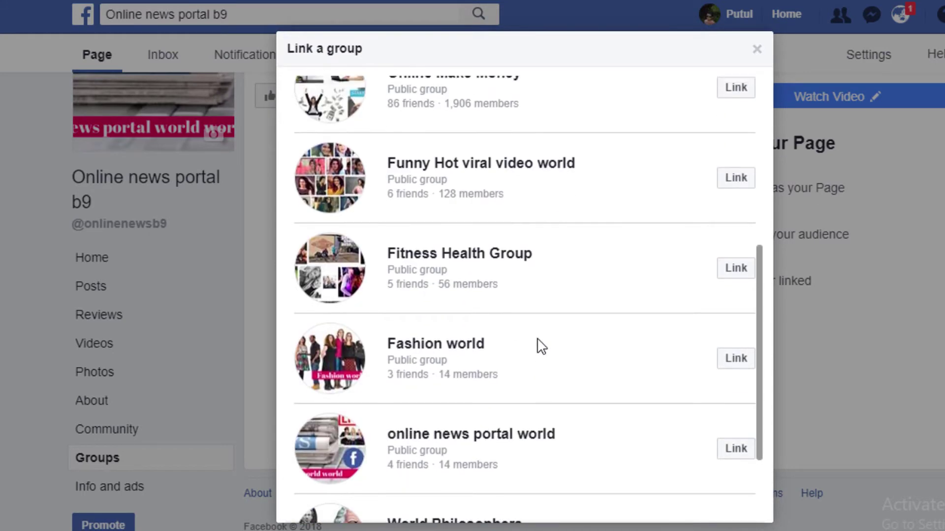
pyautogui.scroll(2, 541, 347)
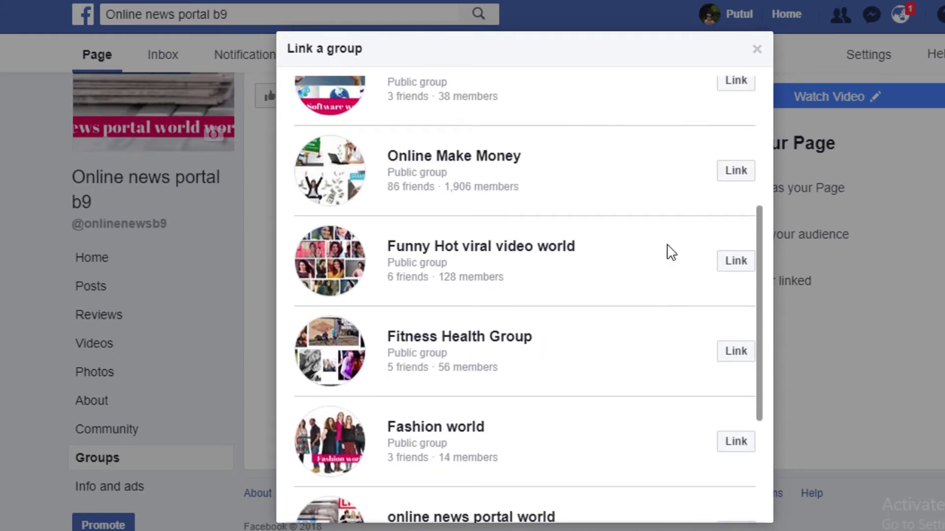
pyautogui.click(735, 261)
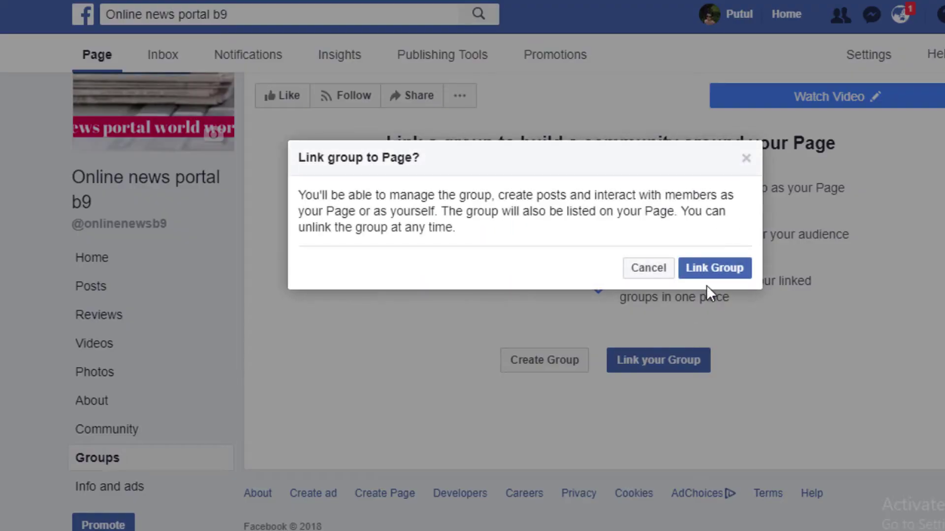
pyautogui.click(710, 271)
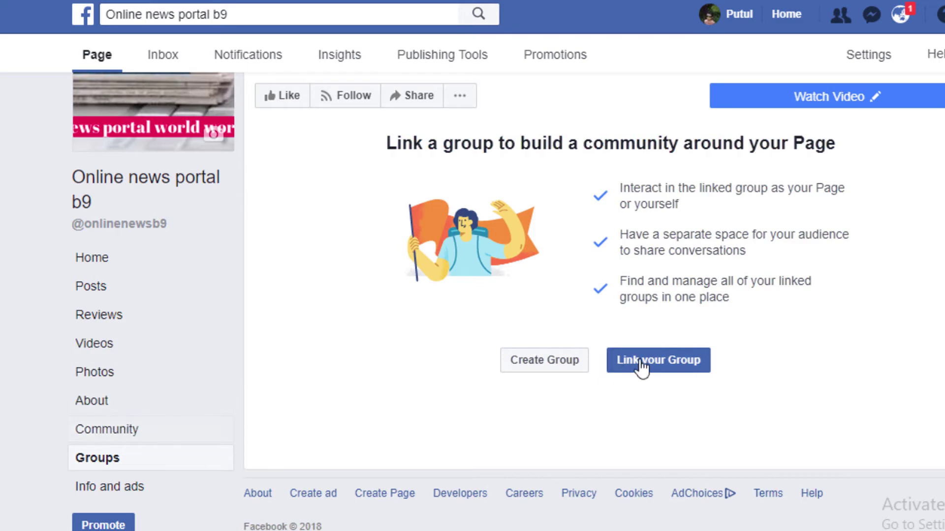
pyautogui.scroll(5, 635, 363)
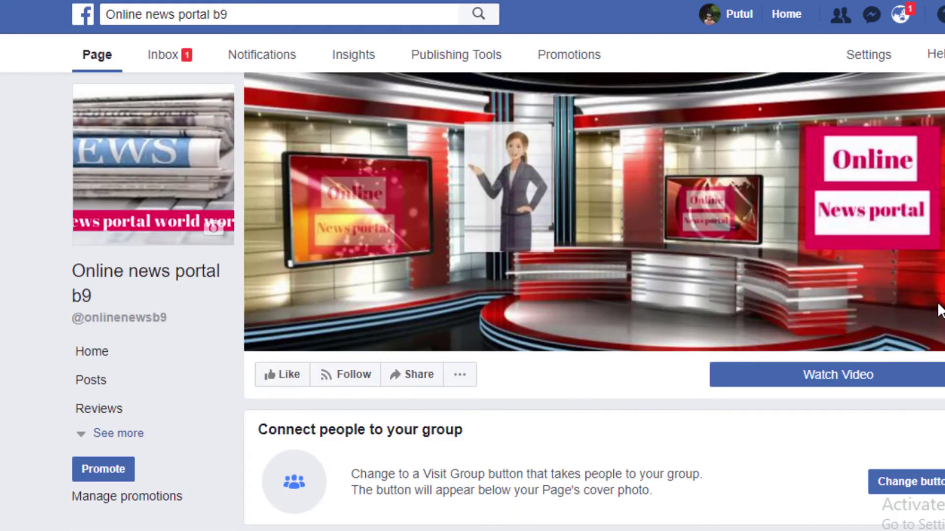
pyautogui.scroll(-4, 830, 369)
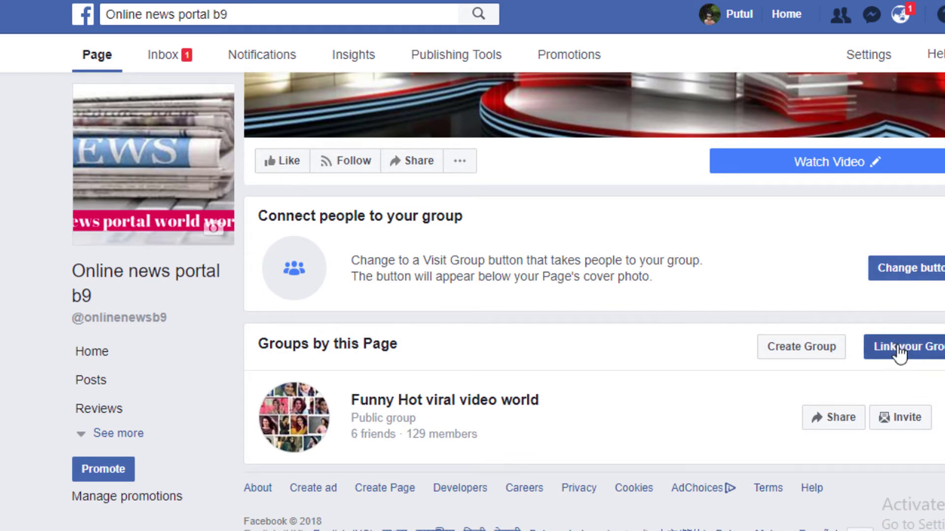
# - In the page's messaging settings, turn on message prompts, instant replies, away replies and the Messenger greeting
pyautogui.click(132, 436)
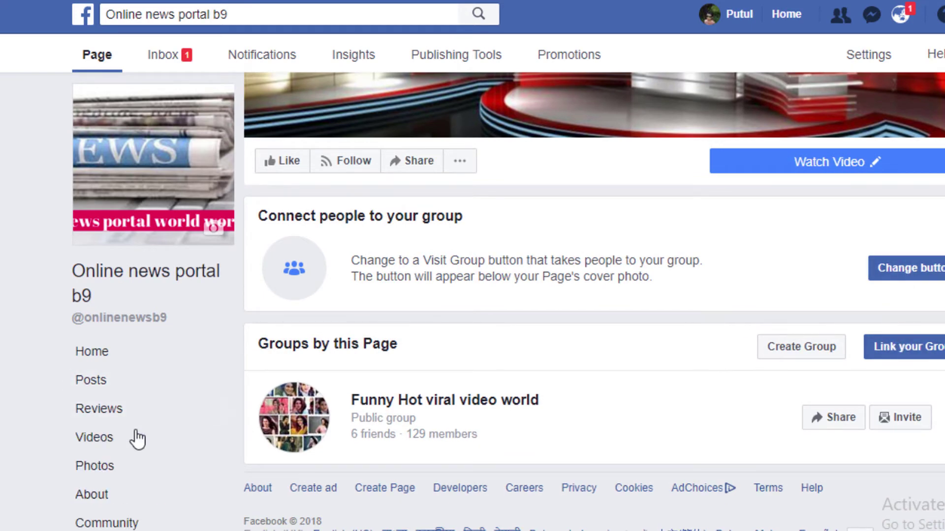
pyautogui.scroll(-2, 166, 441)
pyautogui.click(137, 423)
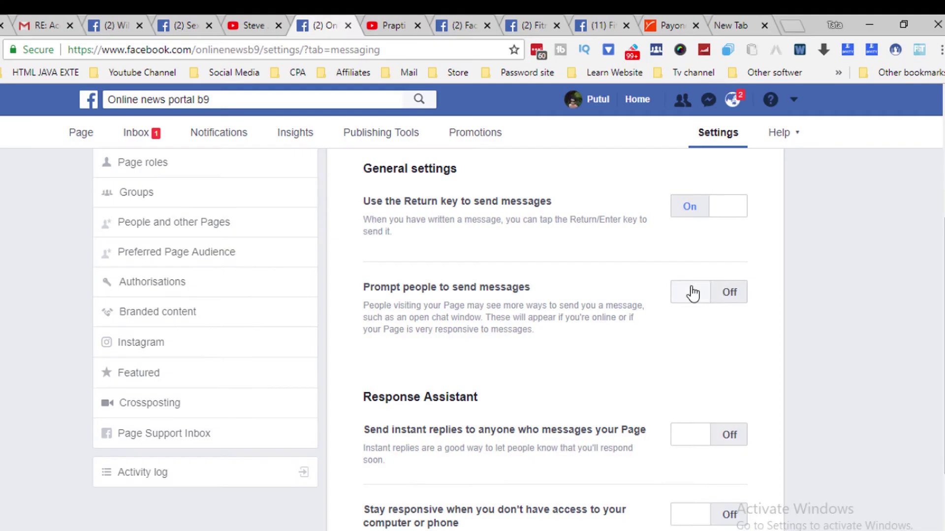
pyautogui.click(690, 292)
pyautogui.click(682, 436)
pyautogui.scroll(-3, 691, 472)
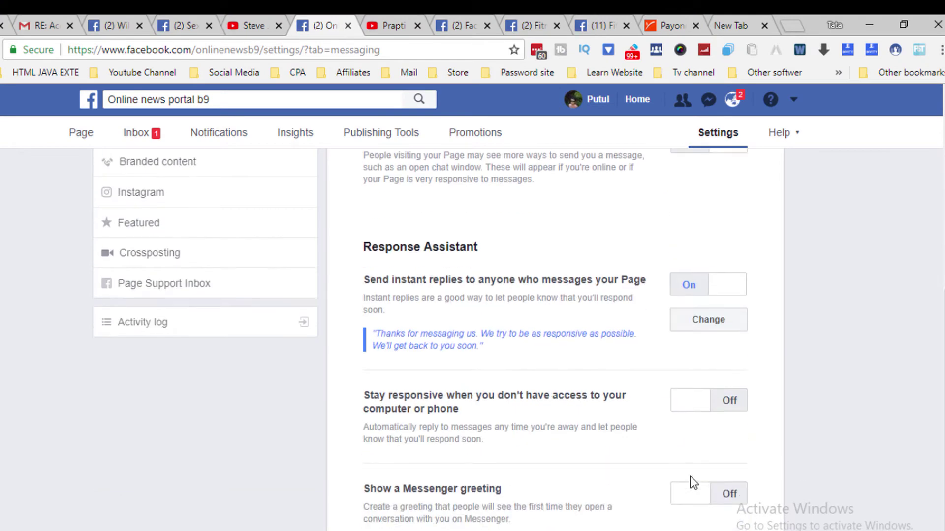
pyautogui.scroll(-1, 692, 483)
pyautogui.click(678, 392)
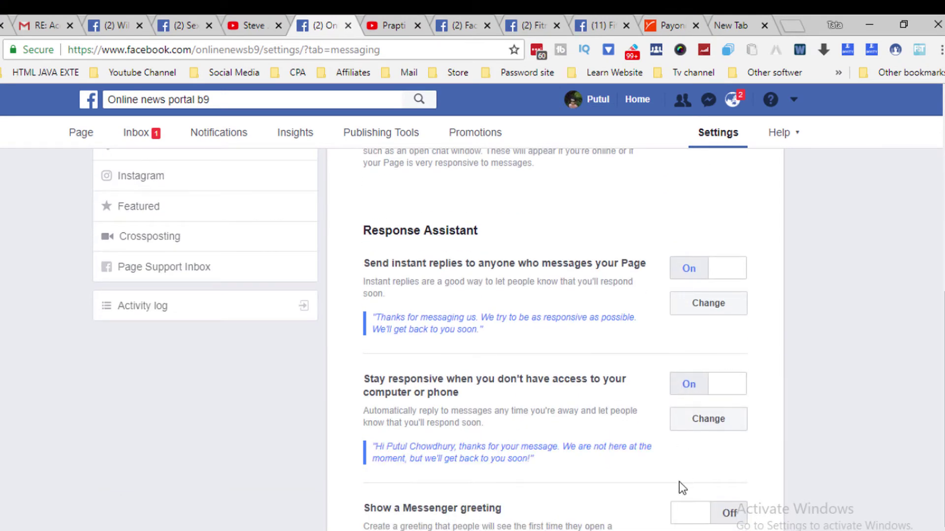
pyautogui.click(694, 514)
# - In the Edit Page settings, reorder the page tabs by moving one of the last tabs up near Photos
pyautogui.scroll(5, 154, 374)
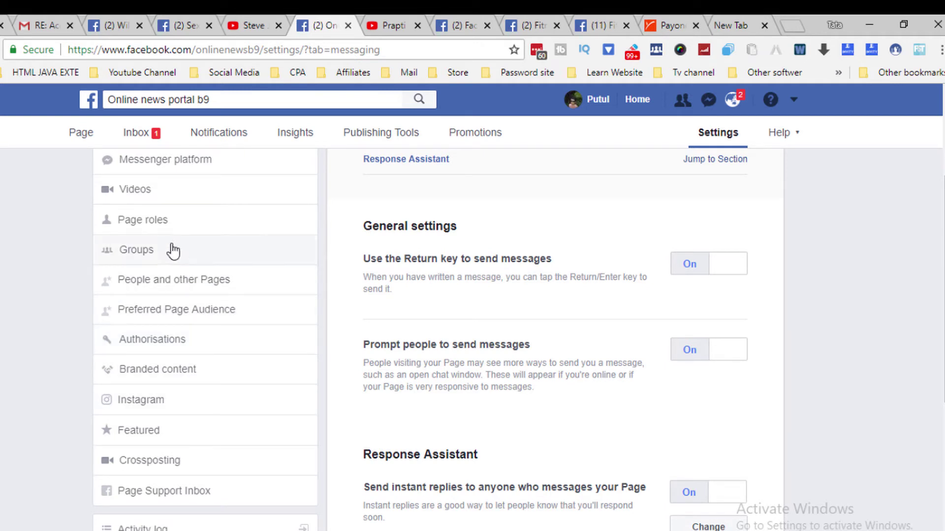
pyautogui.scroll(3, 160, 229)
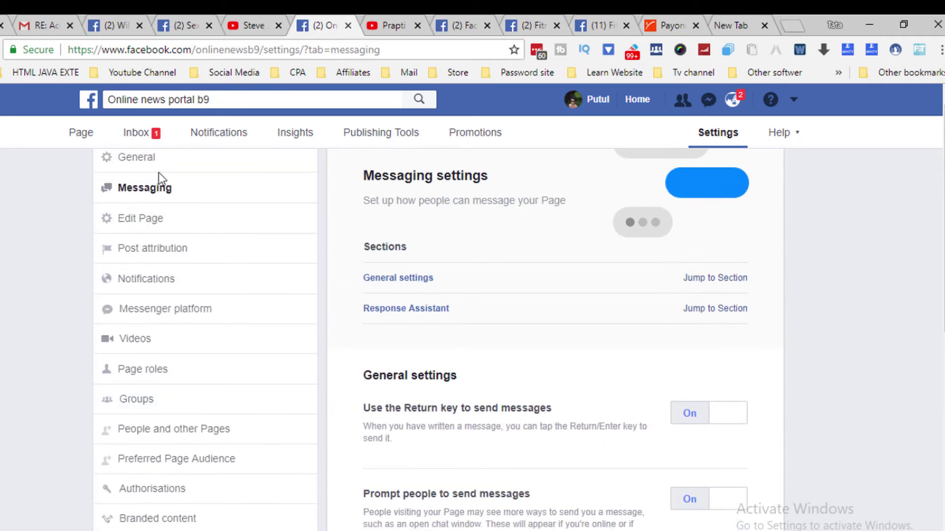
pyautogui.click(153, 222)
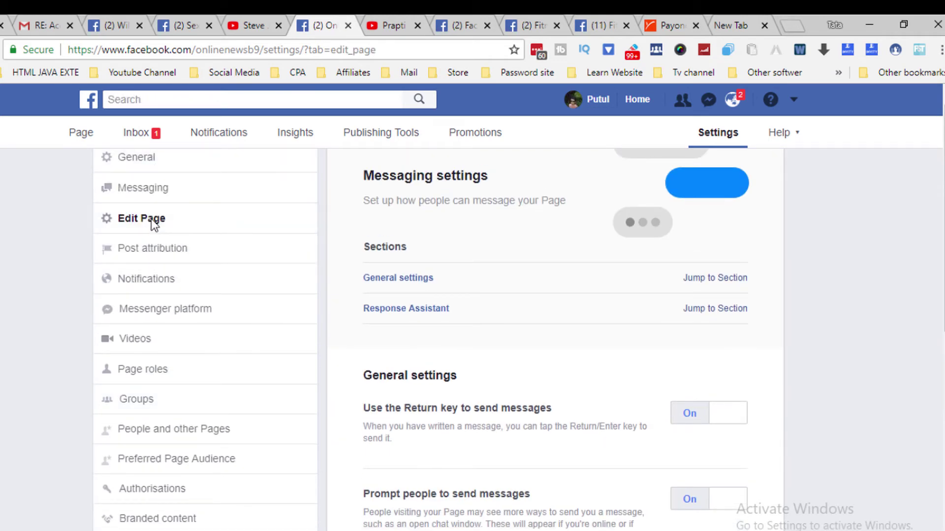
pyautogui.scroll(-10, 553, 399)
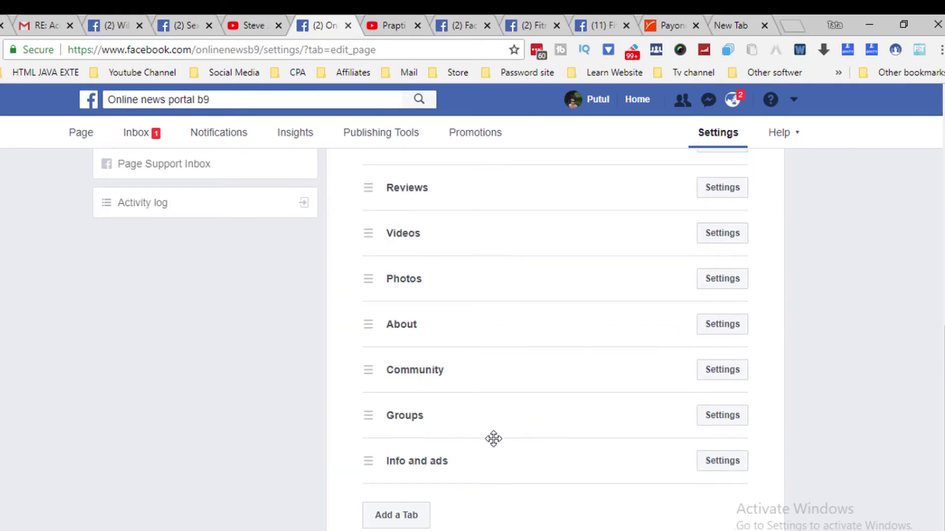
pyautogui.moveTo(494, 438); pyautogui.dragTo(487, 268)
pyautogui.scroll(6, 500, 348)
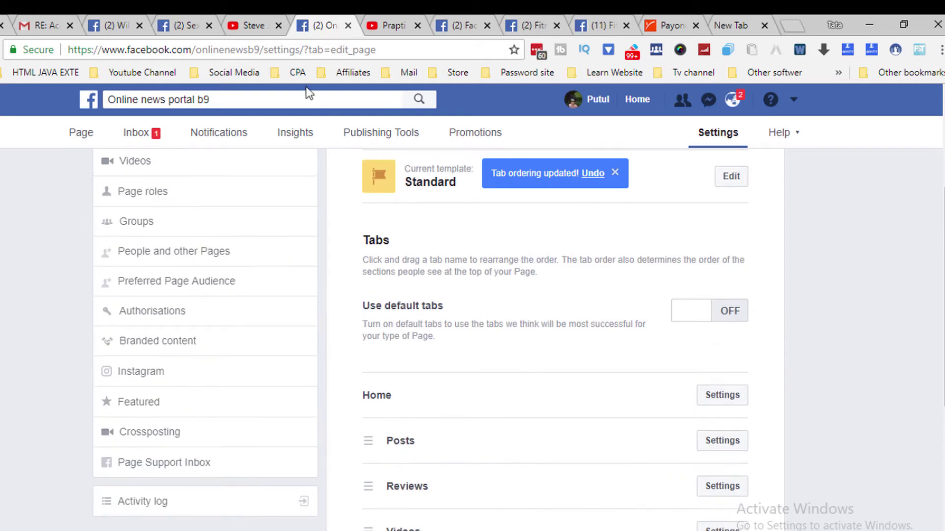
pyautogui.scroll(3, 525, 376)
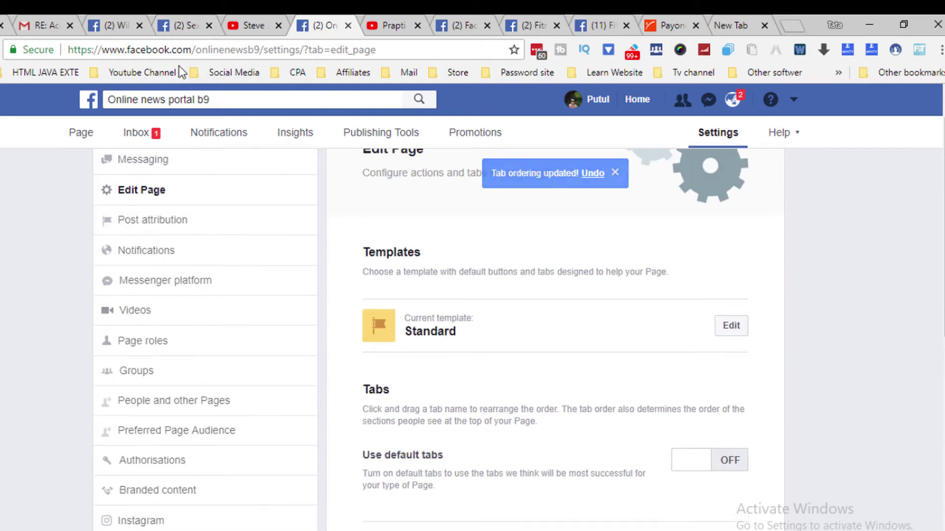
# - Switch to the browser tab with the Wild Animals Information page and search Facebook for youtube tab app
pyautogui.click(182, 27)
pyautogui.click(129, 24)
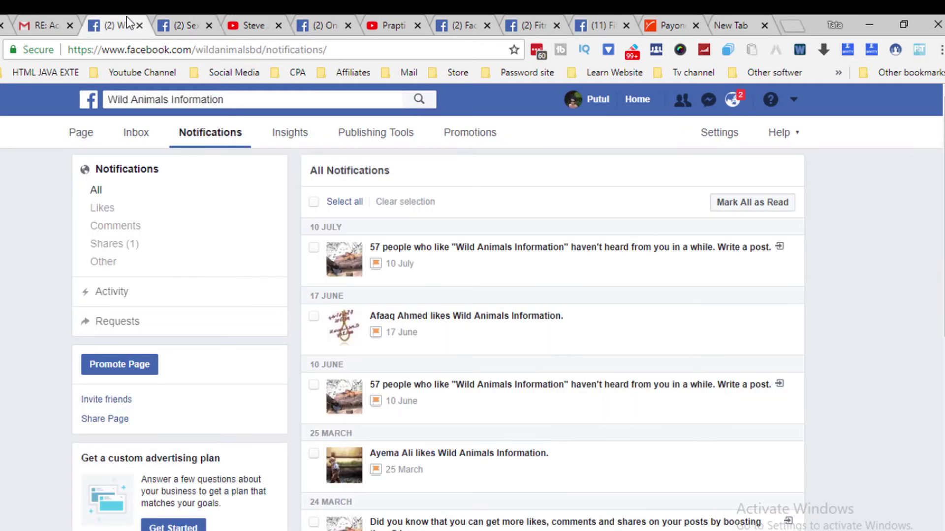
pyautogui.click(246, 94)
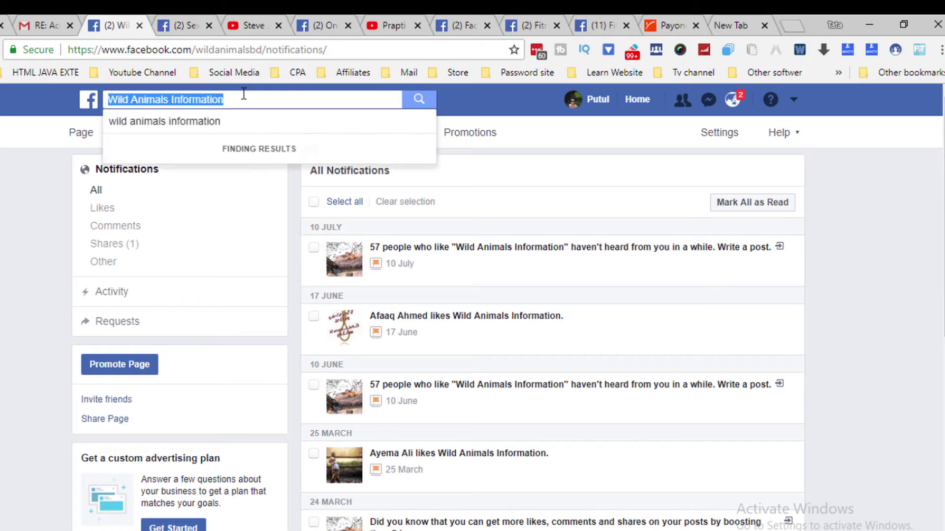
pyautogui.click(239, 100)
pyautogui.moveTo(239, 99); pyautogui.dragTo(94, 91)
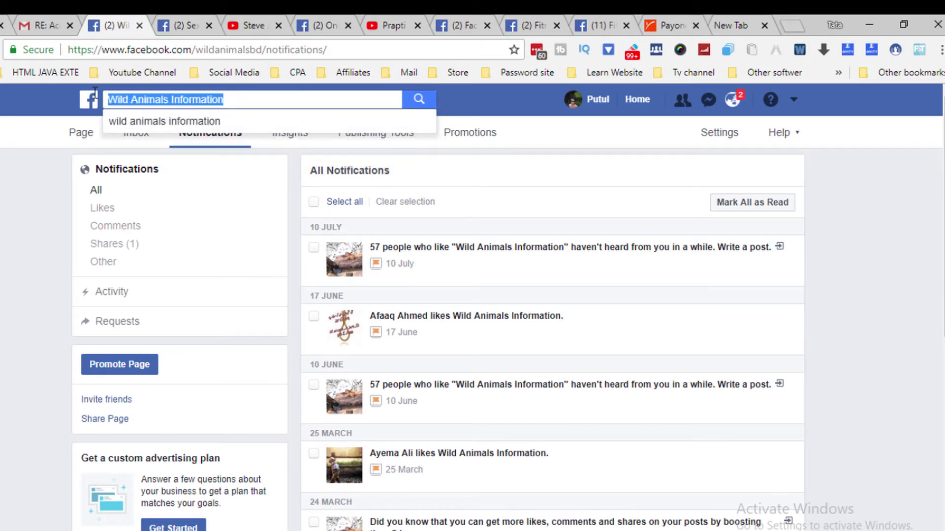
pyautogui.write('youut')
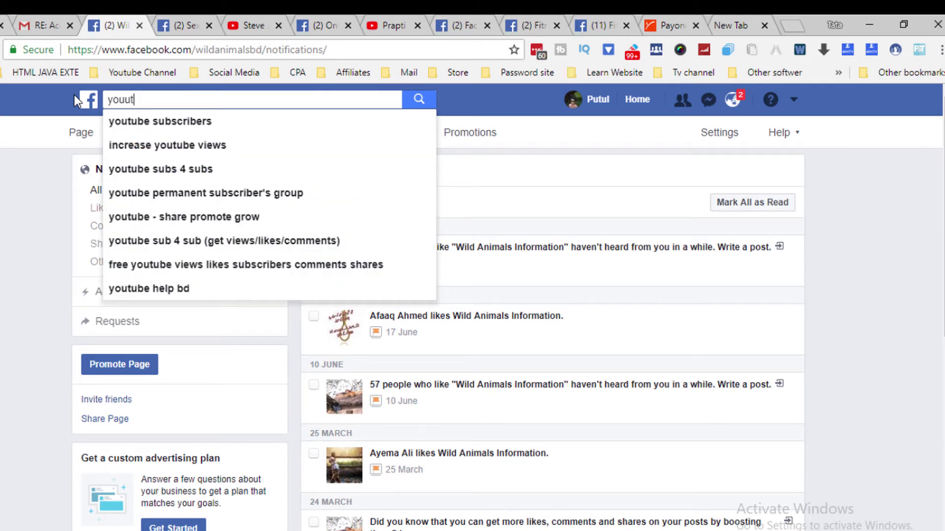
pyautogui.press('BackSpace')
pyautogui.press('BackSpace')
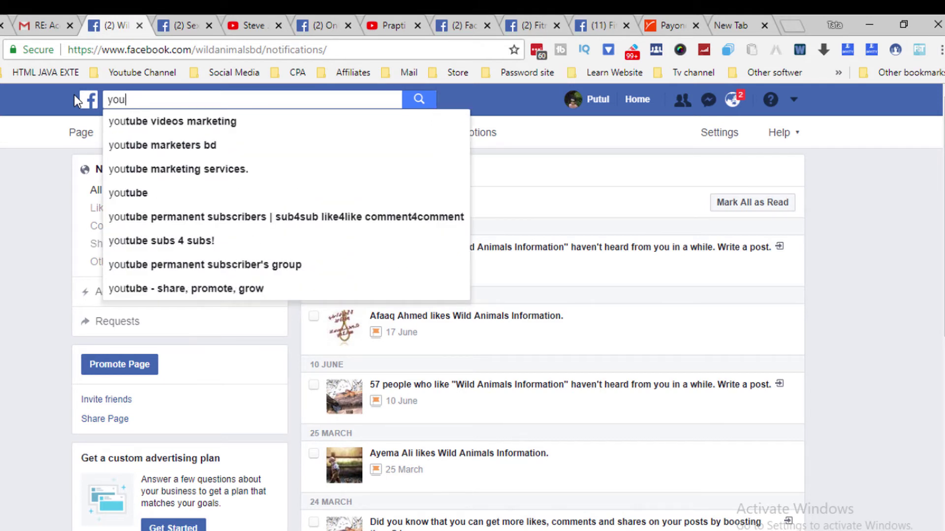
pyautogui.write('t')
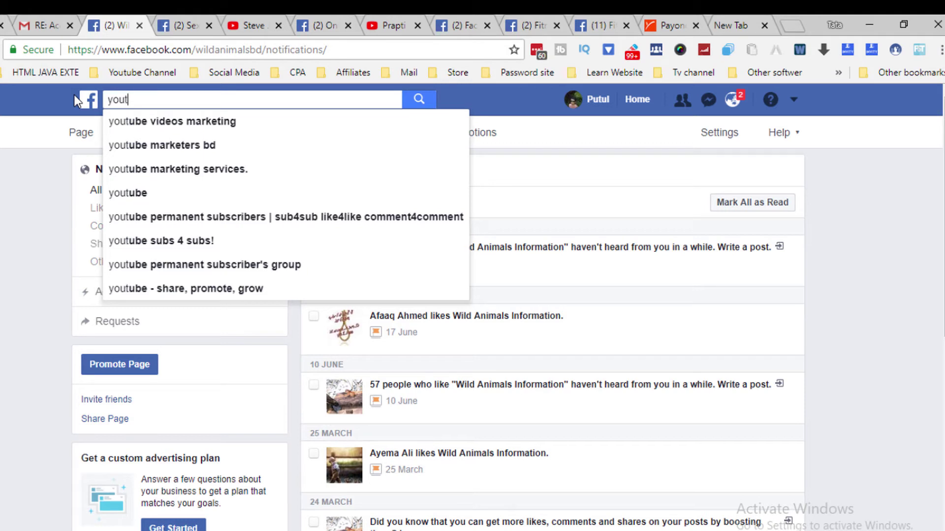
pyautogui.write('ube ta')
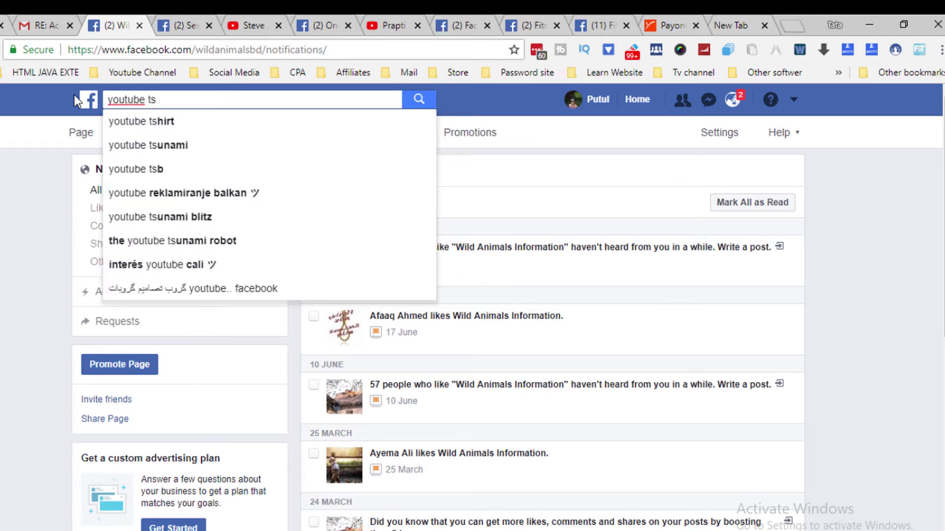
pyautogui.press('Down')
pyautogui.press('Down')
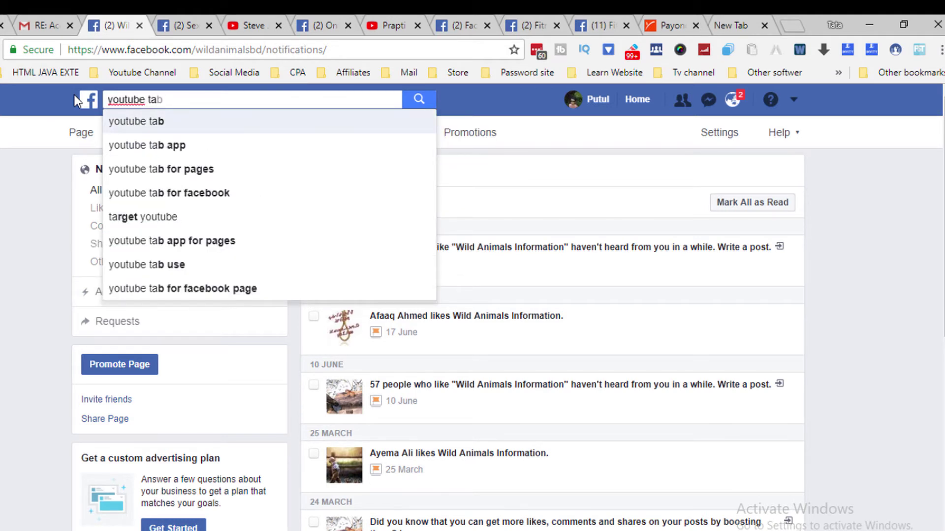
pyautogui.press('Return')
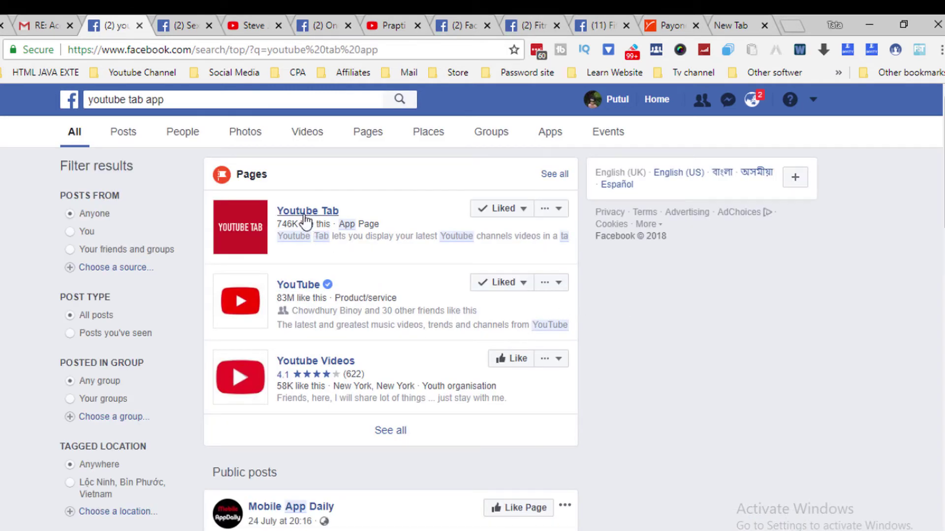
# - Open the Youtube Tab app page and add the app as a page tab to Online news portal b9
pyautogui.click(305, 217)
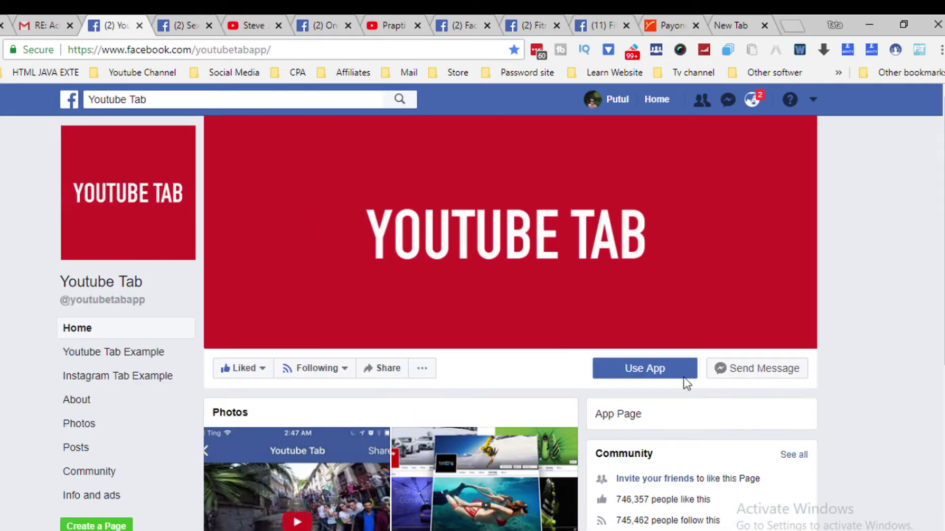
pyautogui.click(656, 368)
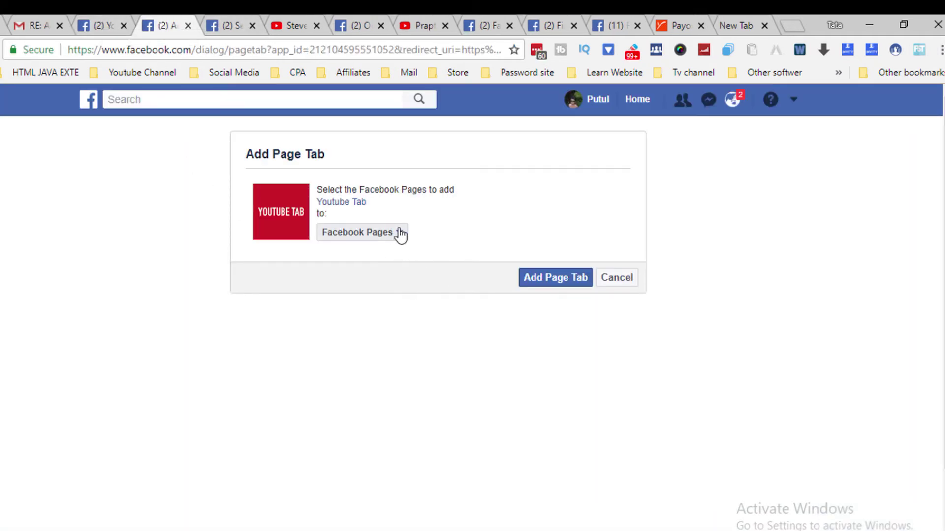
pyautogui.click(397, 232)
pyautogui.click(401, 261)
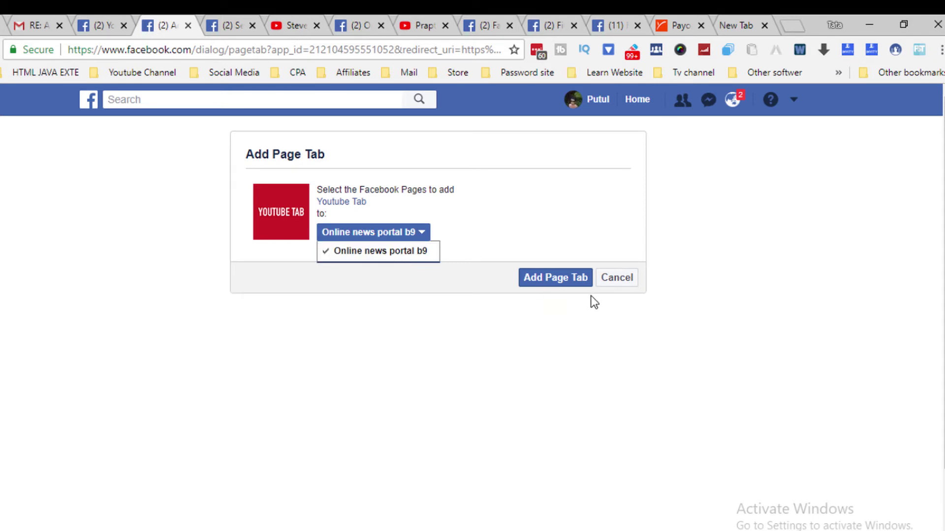
pyautogui.click(554, 279)
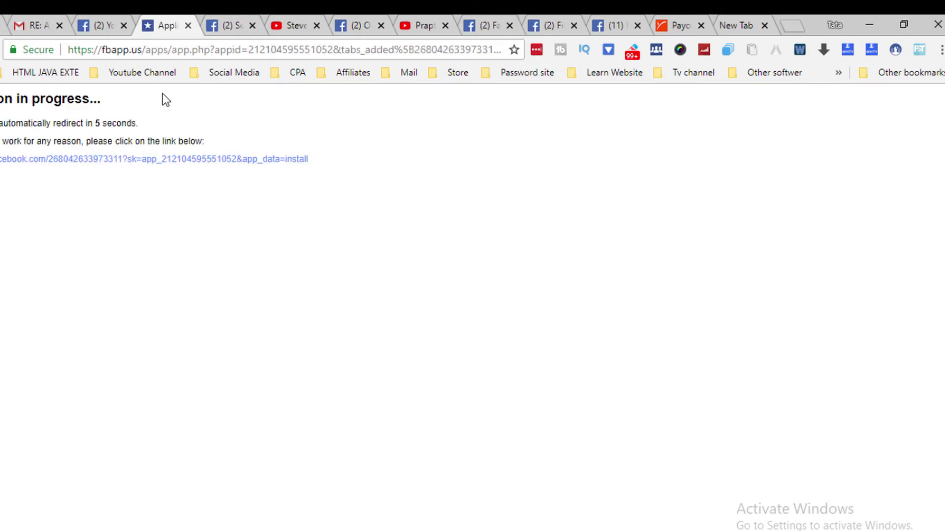
# - Close the browser tabs with Sexy Dream Girl Fashion and the Steve Jobs video, and return to the page with the installed app
pyautogui.click(231, 25)
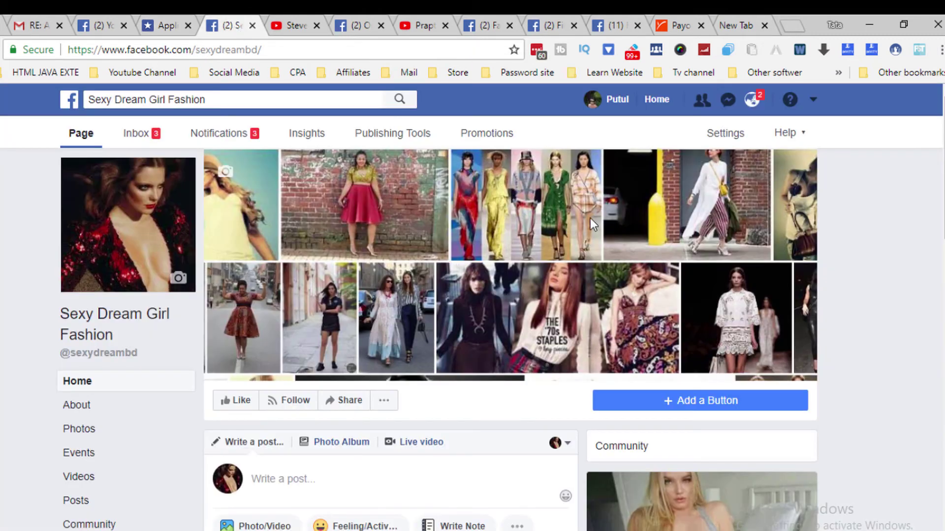
pyautogui.click(252, 25)
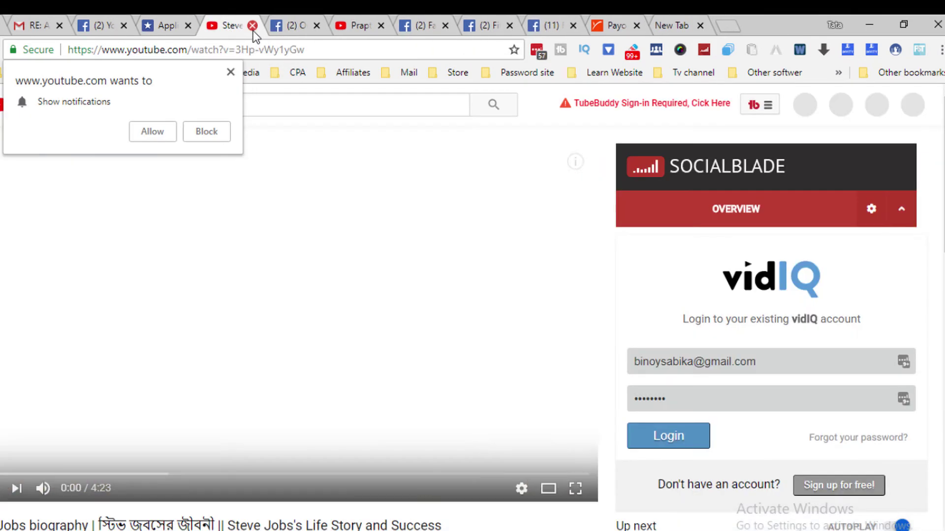
pyautogui.click(253, 25)
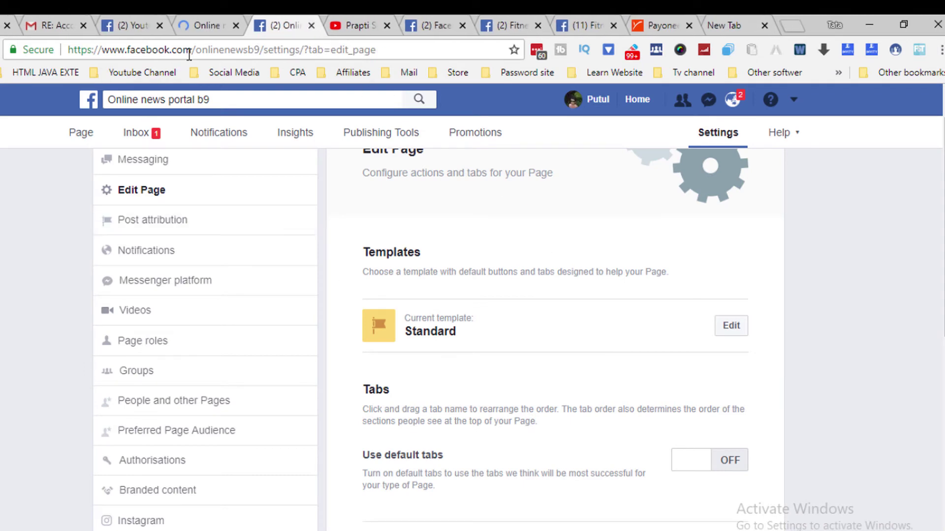
pyautogui.click(200, 16)
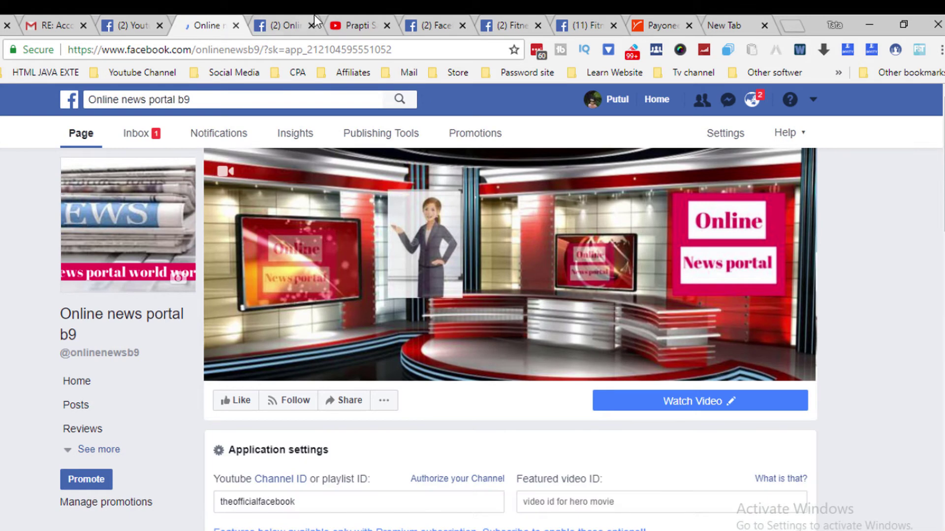
# - Reload the Edit Page settings and move the YouTube tab directly below Home in the page's tab order
pyautogui.click(288, 22)
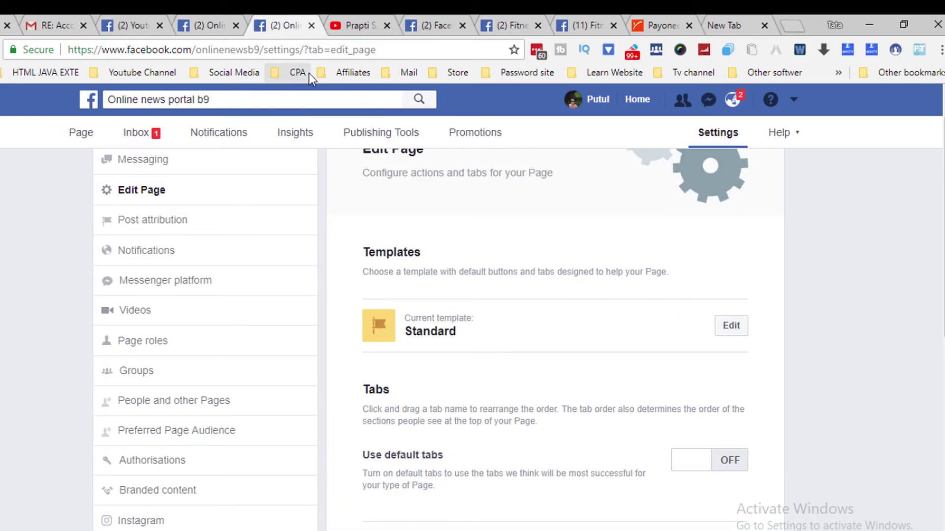
pyautogui.scroll(-10, 569, 394)
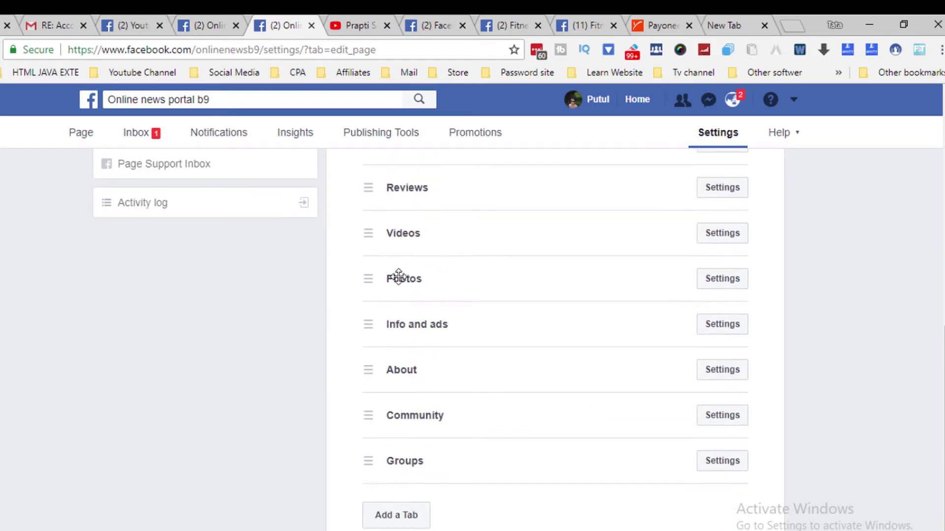
pyautogui.click(392, 51)
pyautogui.press('Return')
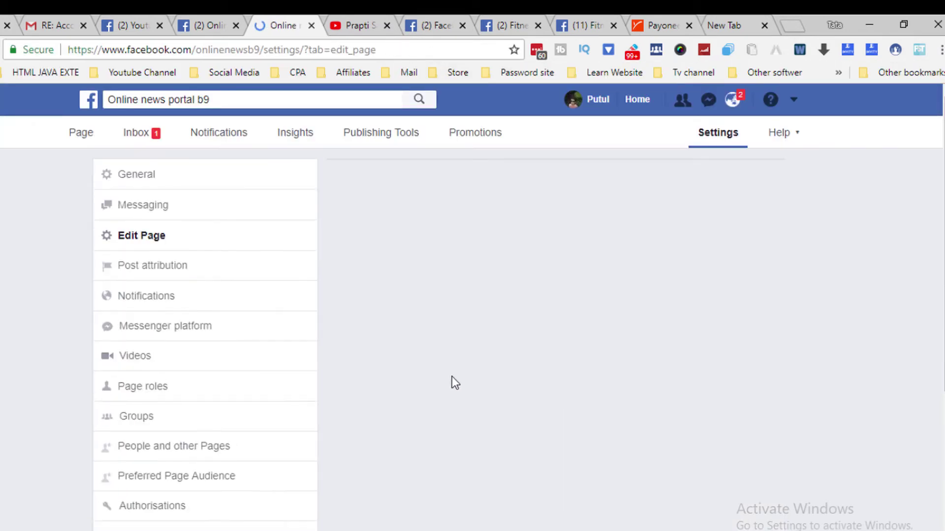
pyautogui.scroll(-5, 475, 388)
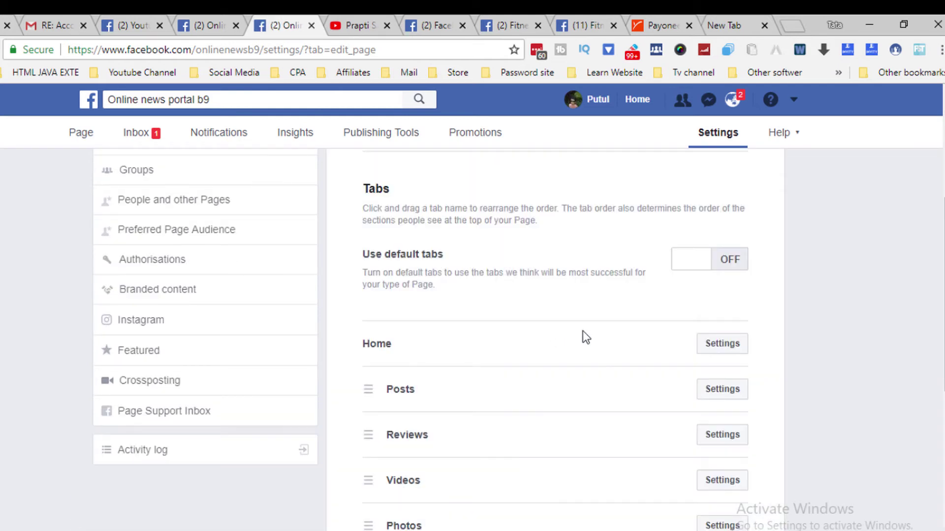
pyautogui.scroll(-8, 588, 337)
pyautogui.moveTo(492, 375); pyautogui.dragTo(486, 403)
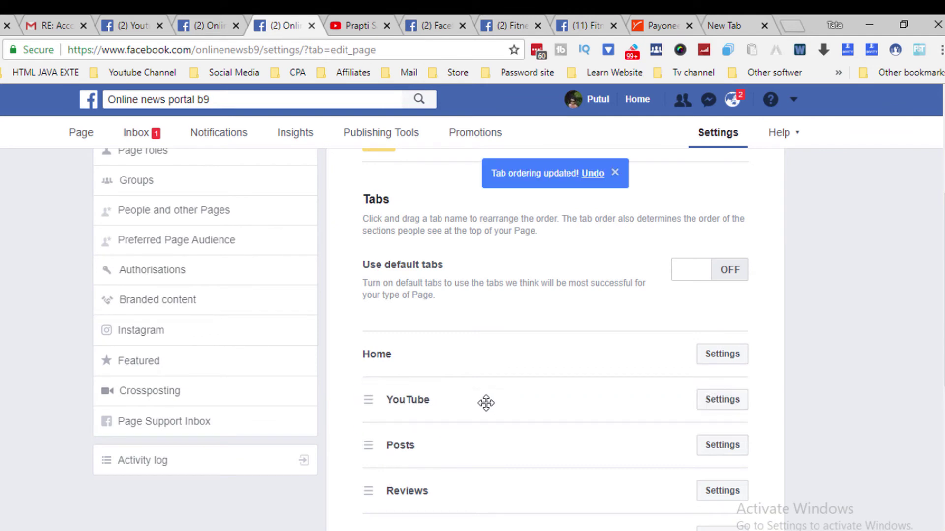
pyautogui.scroll(3, 689, 379)
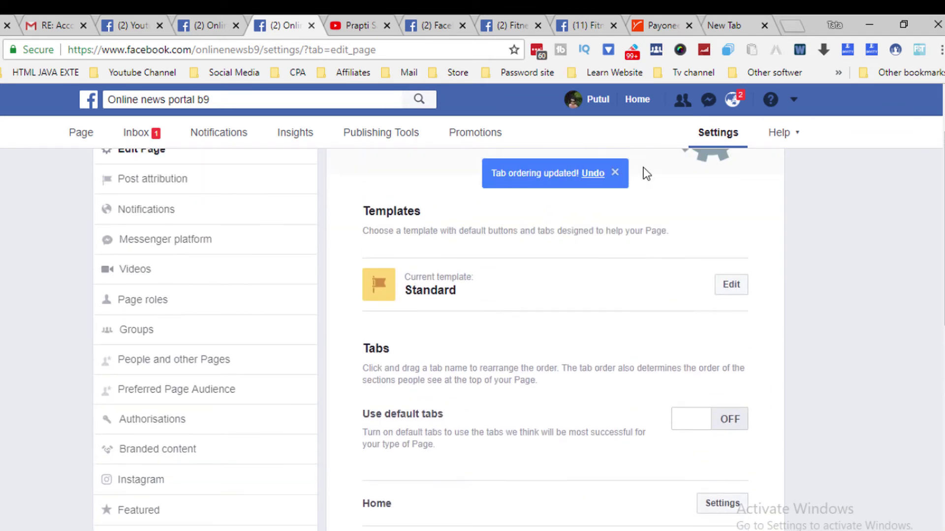
pyautogui.click(616, 174)
pyautogui.scroll(-6, 606, 449)
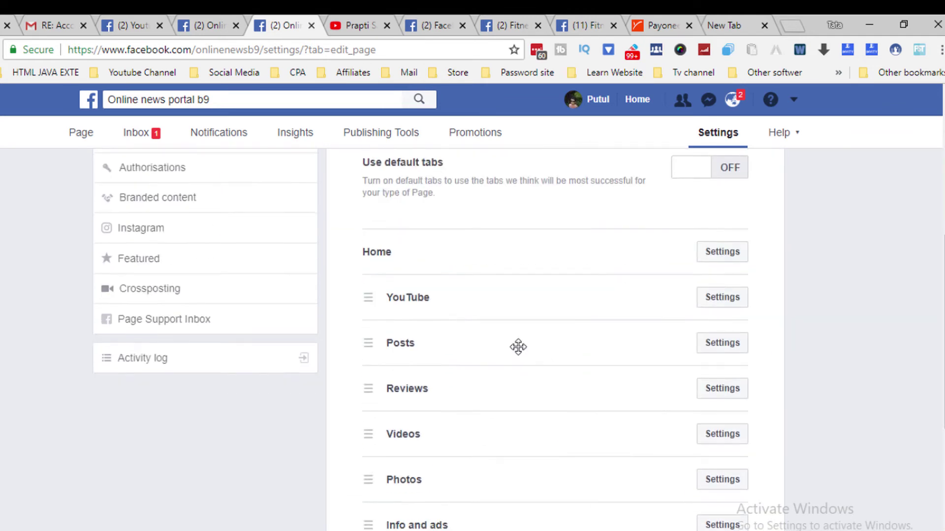
# - On the Online news portal b9 page, expand the full list of page tabs to check the position of YouTube
pyautogui.click(207, 22)
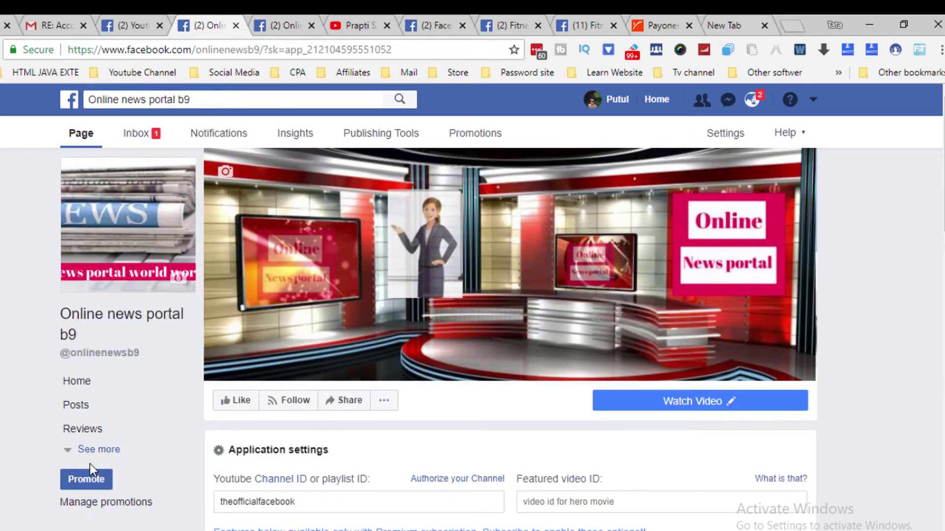
pyautogui.click(90, 451)
pyautogui.scroll(-3, 118, 445)
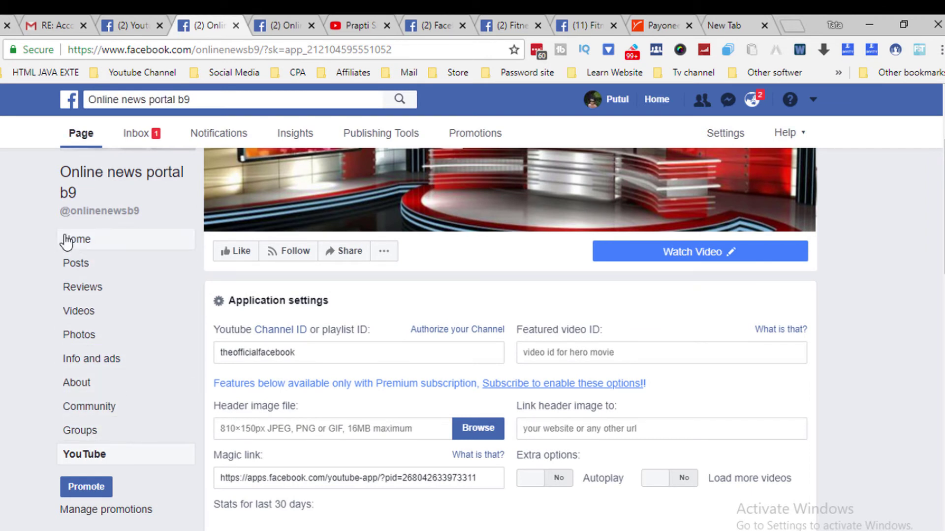
# - In the Edit Page settings, move the YouTube tab below Posts and back to directly below Home
pyautogui.click(281, 15)
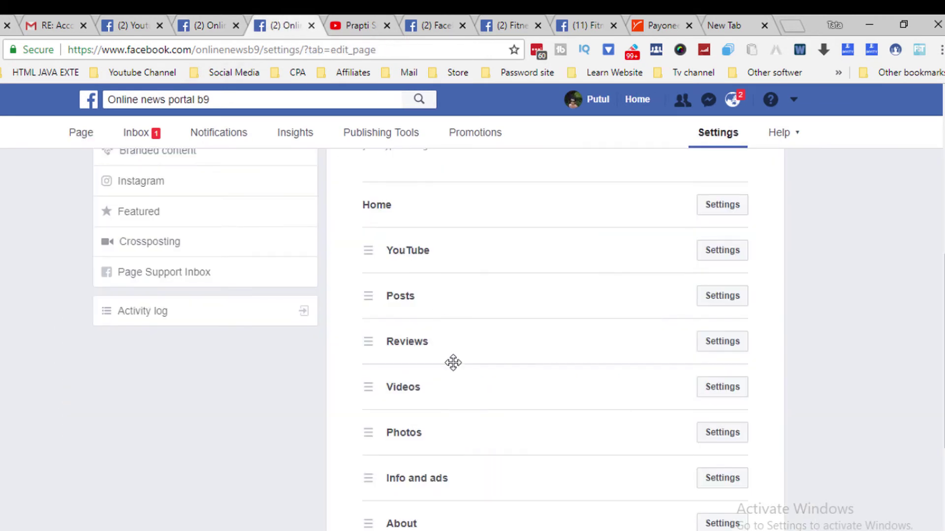
pyautogui.moveTo(434, 268); pyautogui.dragTo(462, 216)
pyautogui.scroll(4, 449, 350)
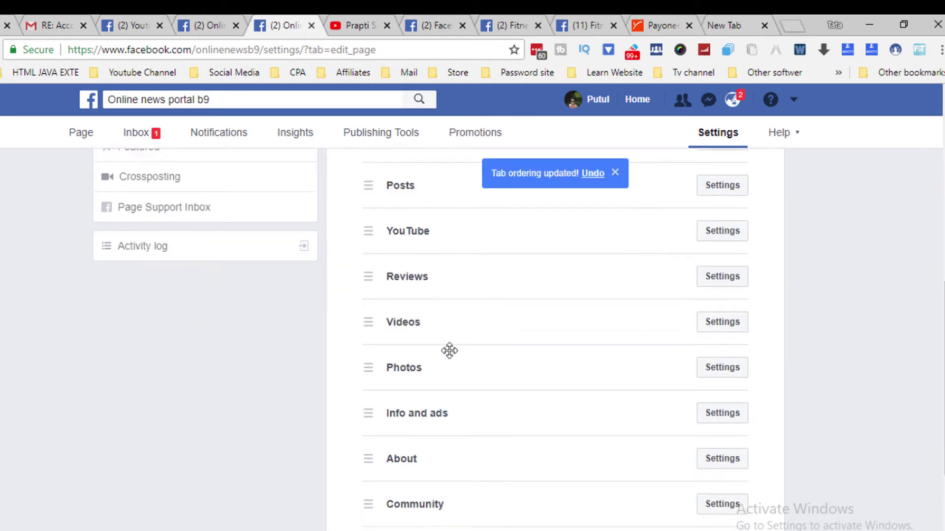
pyautogui.moveTo(416, 369); pyautogui.dragTo(390, 281)
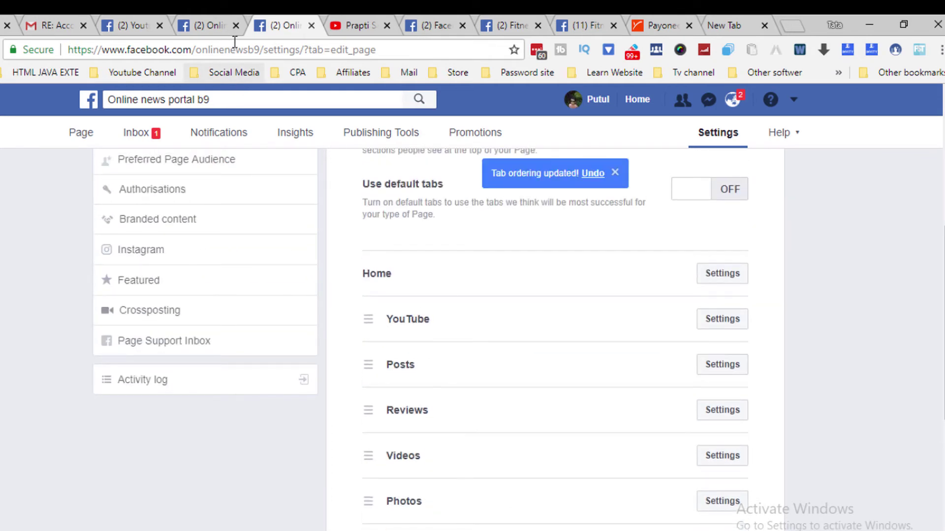
# - Open the page's YouTube tab and expand its application settings
pyautogui.click(214, 16)
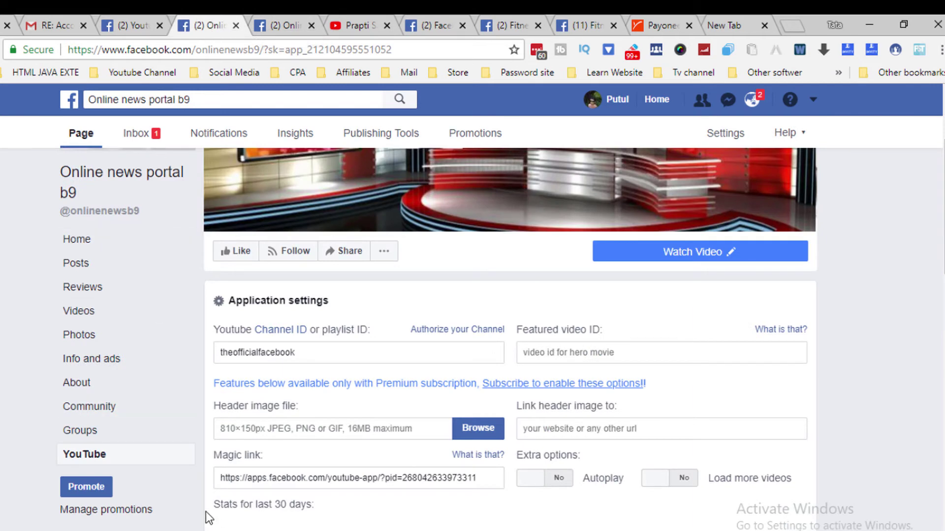
pyautogui.click(80, 451)
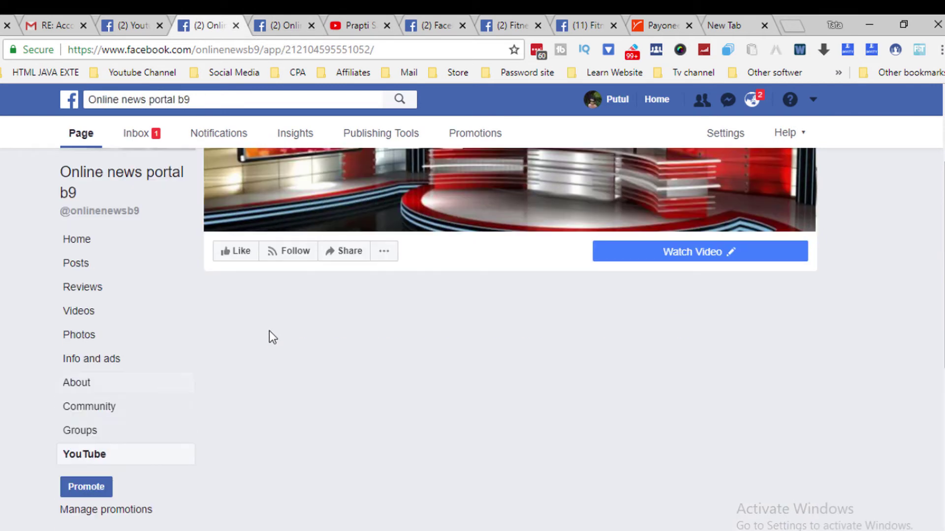
pyautogui.click(91, 457)
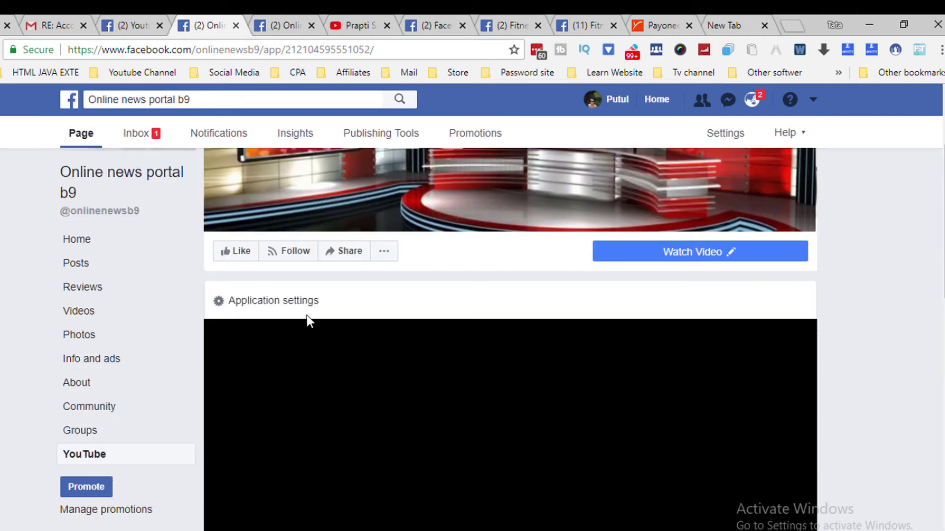
pyautogui.click(229, 302)
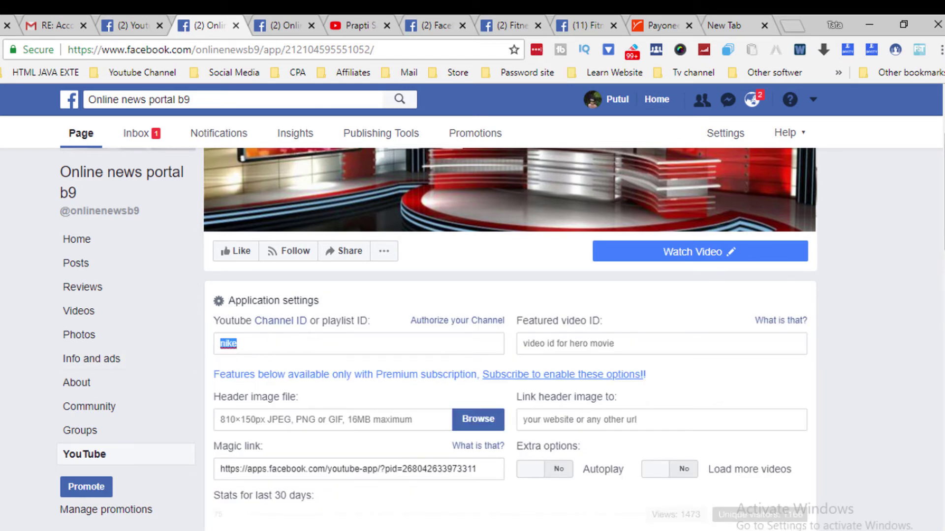
# - Copy the World Philosophers channel URL without the view_as suffix from the Word document into the YouTube channel ID setting
pyautogui.hotkey('alt', 'Tab')
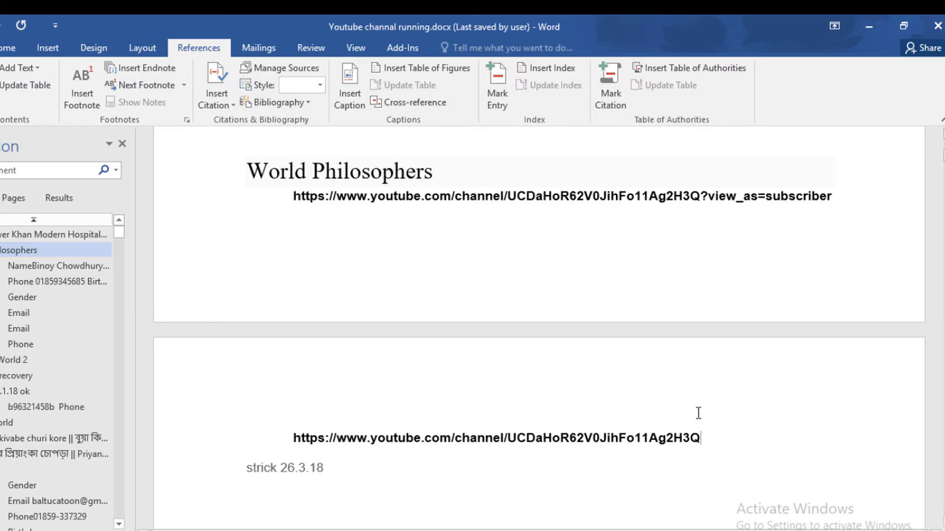
pyautogui.moveTo(706, 439); pyautogui.dragTo(280, 454)
pyautogui.hotkey('ctrl', 'c')
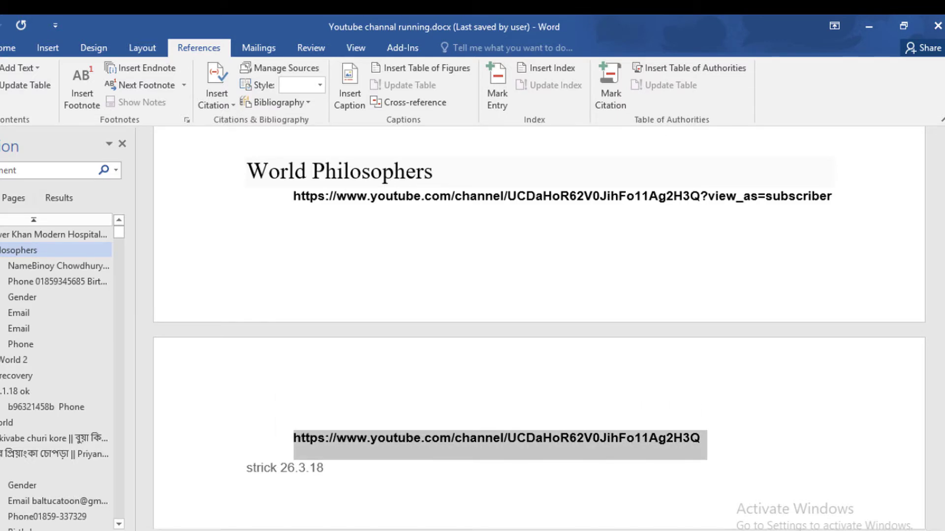
pyautogui.hotkey('alt', 'Tab')
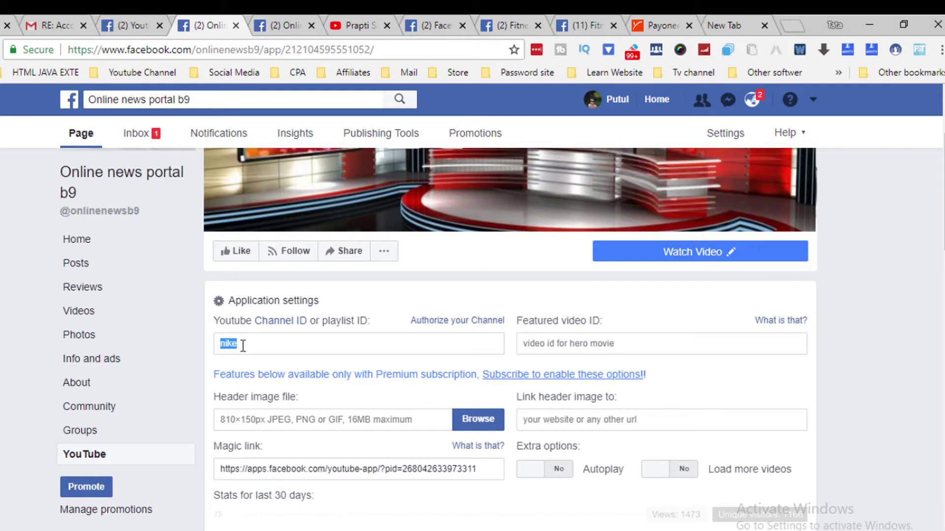
pyautogui.hotkey('ctrl', 'v')
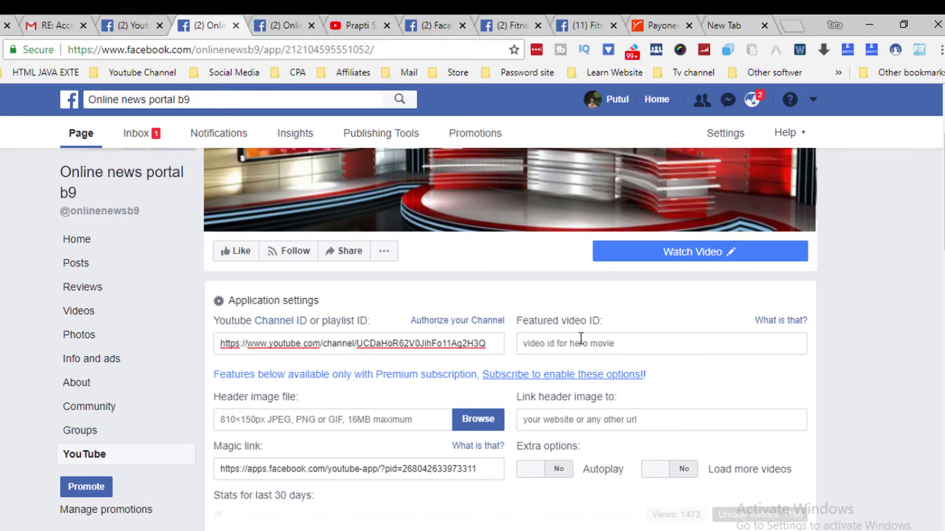
# - Set the featured video ID to 3Hp-vWy1yGw and turn on Autoplay
pyautogui.click(580, 338)
pyautogui.click(581, 367)
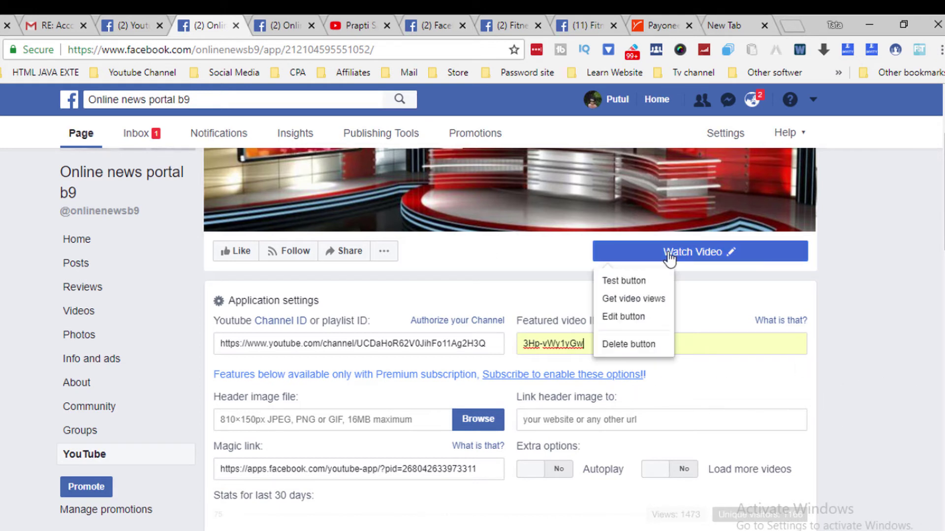
pyautogui.click(527, 474)
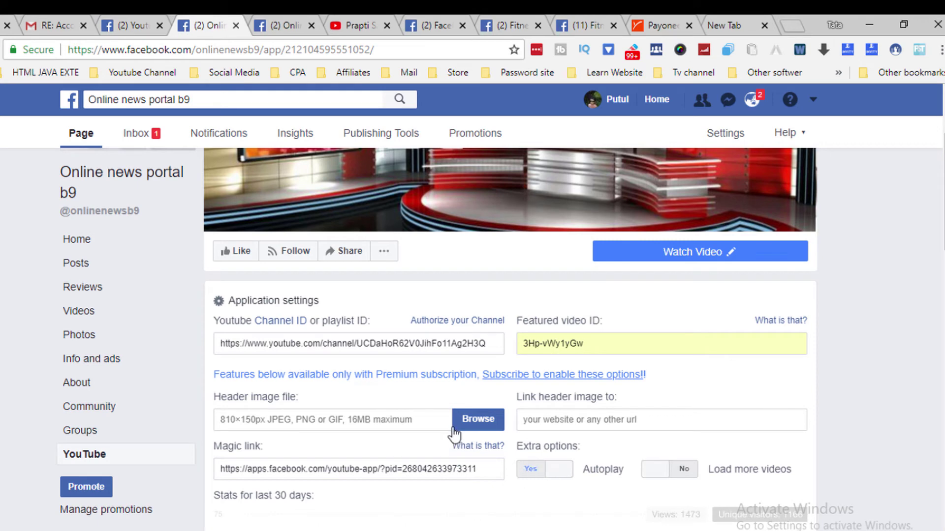
# - Choose download (13).jpg from the subscribe folder on drive E as the YouTube tab's header image and save the settings
pyautogui.click(478, 419)
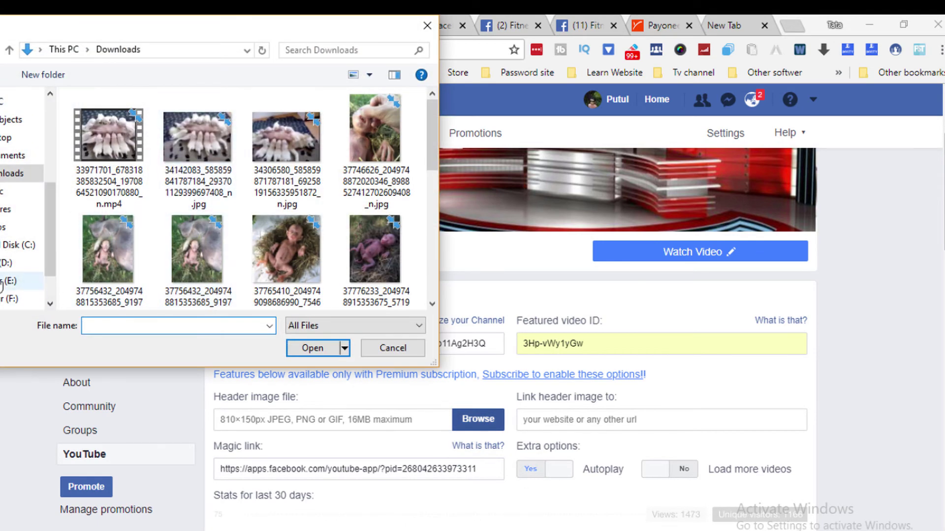
pyautogui.click(3, 281)
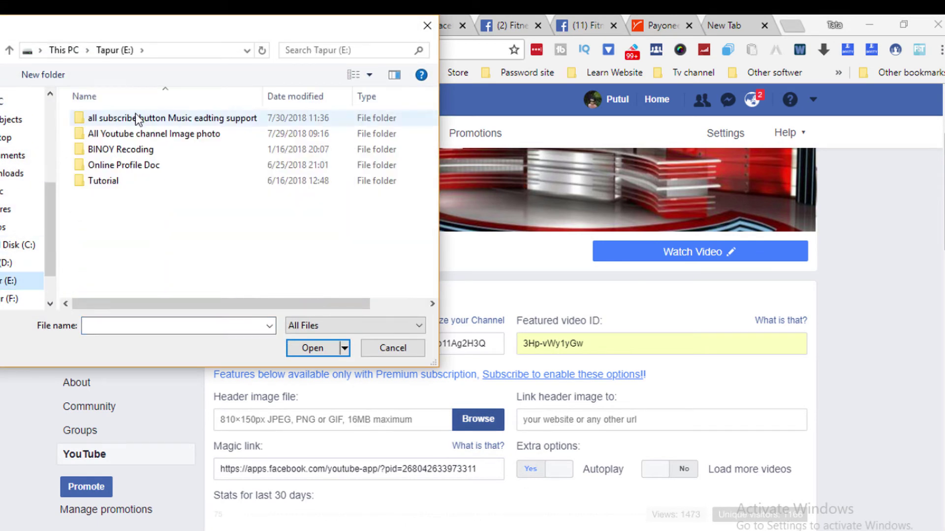
pyautogui.doubleClick(162, 133)
pyautogui.click(174, 212)
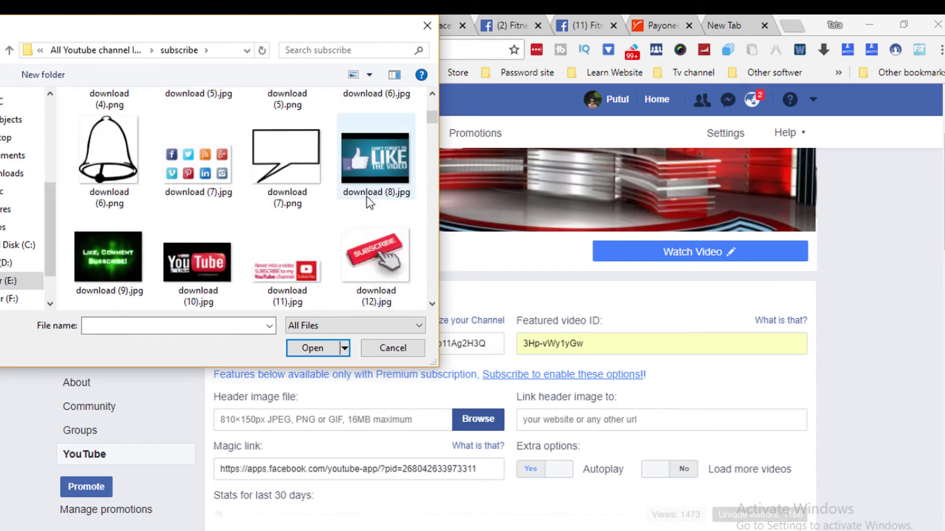
pyautogui.scroll(-3, 367, 196)
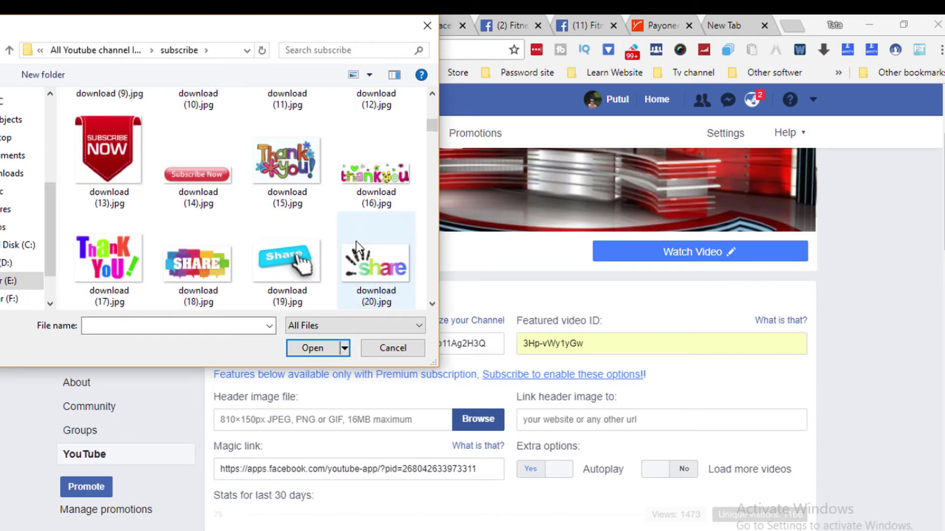
pyautogui.click(99, 156)
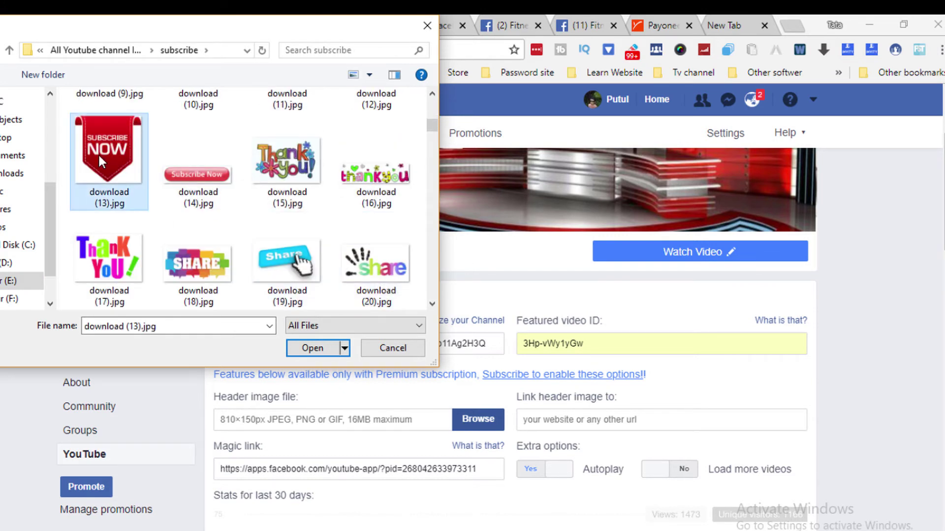
pyautogui.click(310, 348)
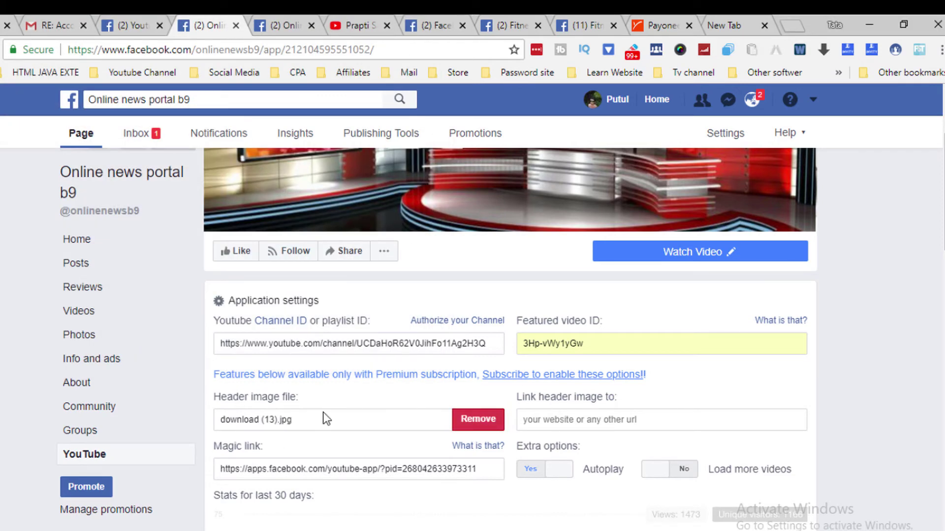
pyautogui.scroll(-5, 419, 435)
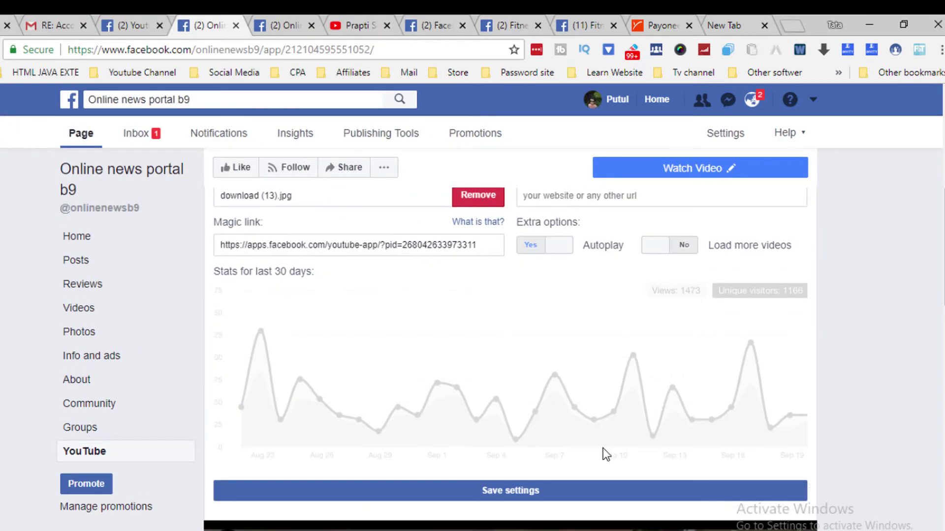
pyautogui.click(501, 492)
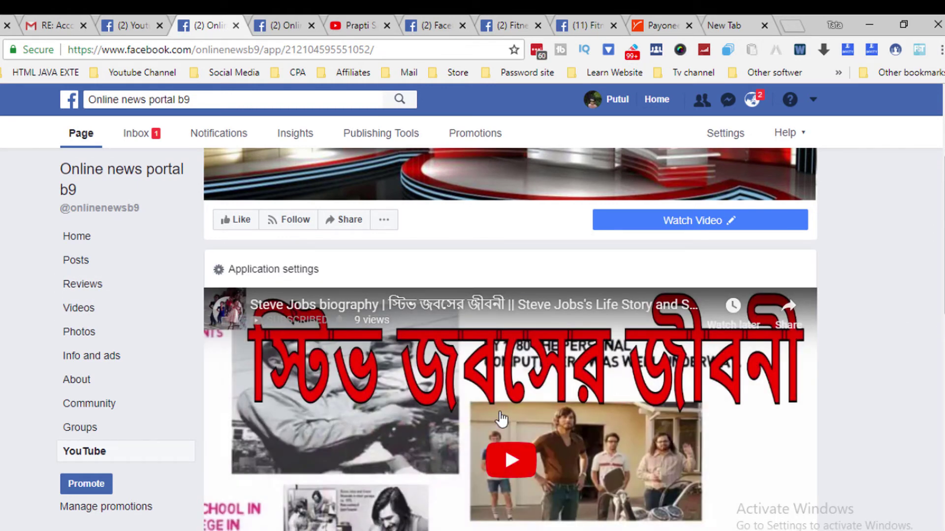
# - In the Page roles settings, select the first suggested person for kamala and add them as Editor
pyautogui.hotkey('ctrl', 'Tab')
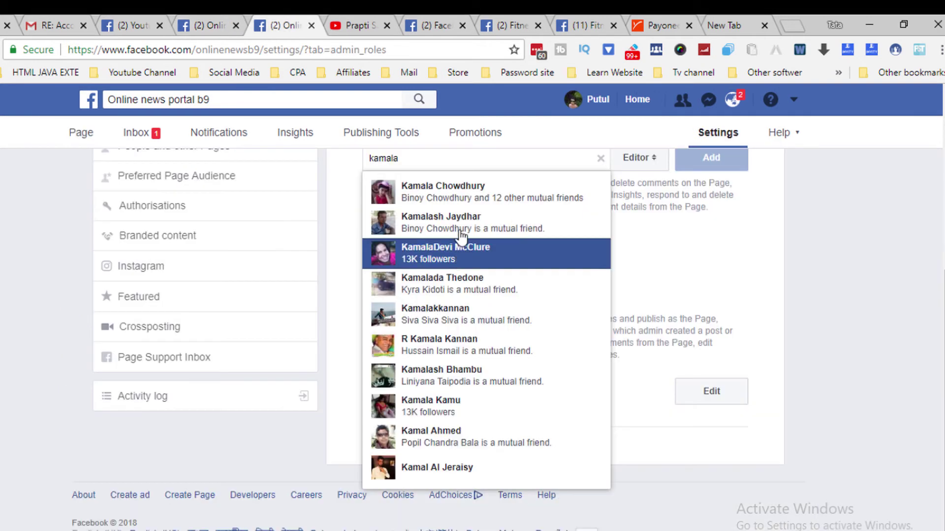
pyautogui.click(461, 192)
pyautogui.scroll(3, 666, 353)
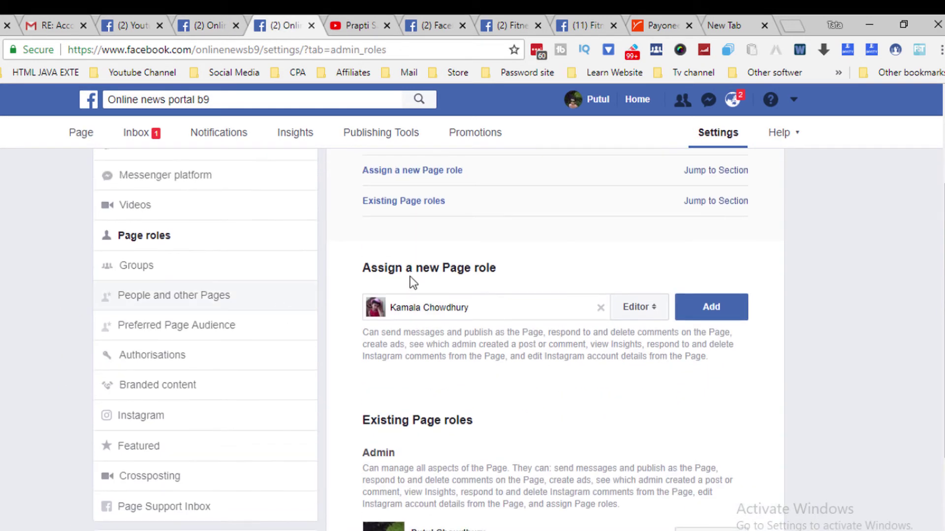
pyautogui.click(720, 314)
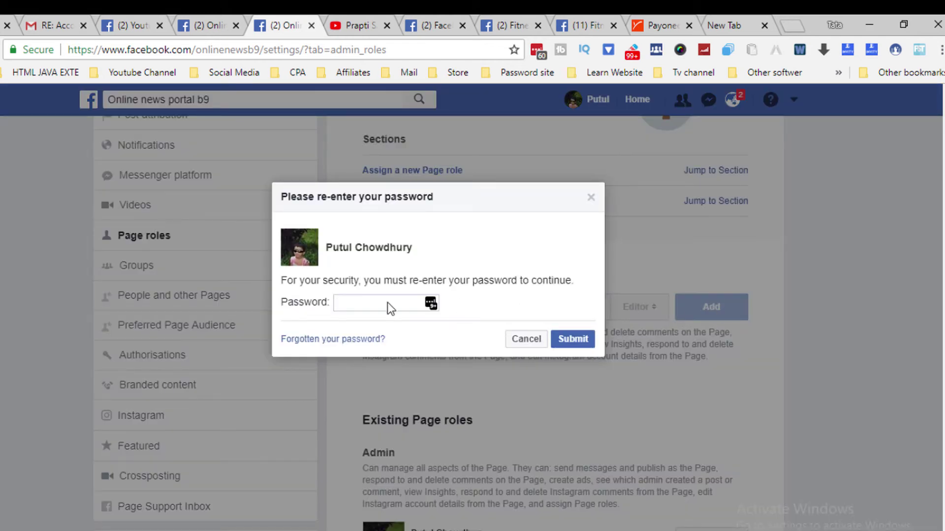
# - Fill in the account password from the saved Facebook login, submit it and add the offered facebook.com entry to LastPass
pyautogui.click(430, 309)
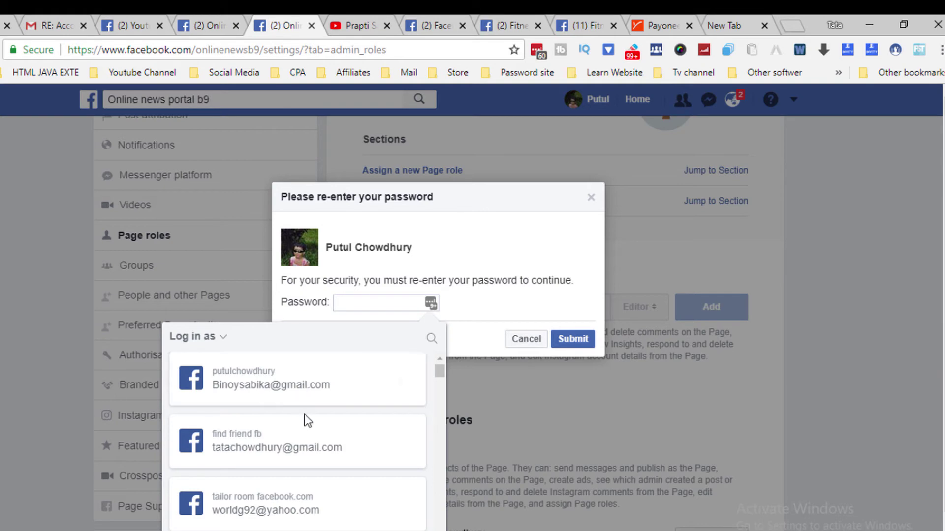
pyautogui.click(299, 387)
pyautogui.click(572, 340)
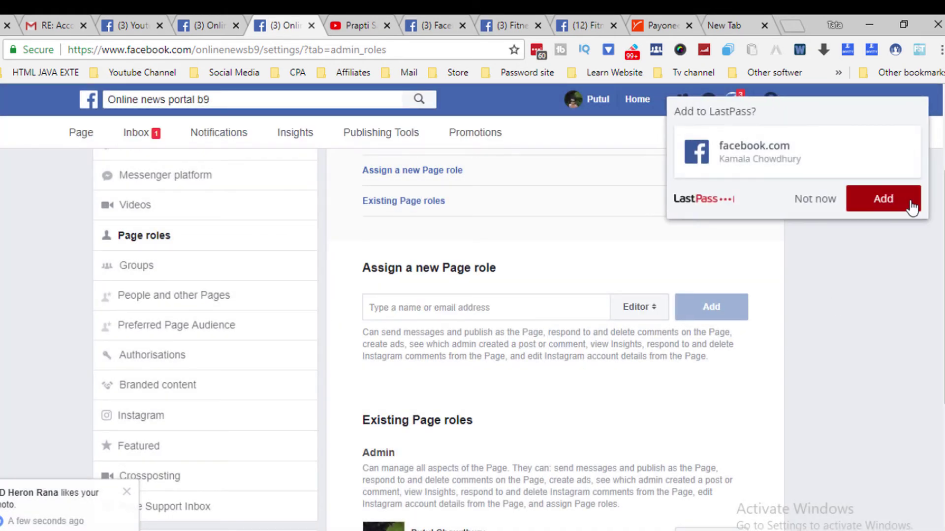
pyautogui.click(869, 202)
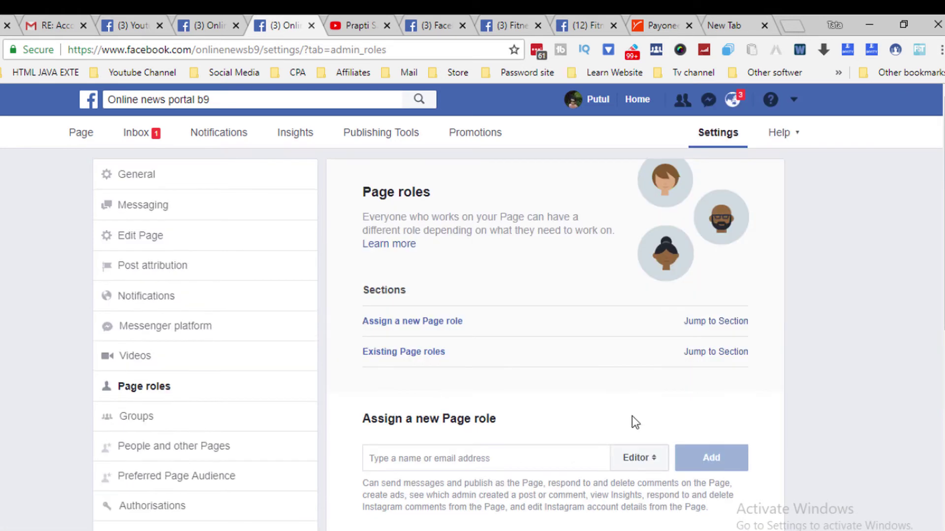
# - Review the role options available when assigning a new Page role
pyautogui.click(659, 457)
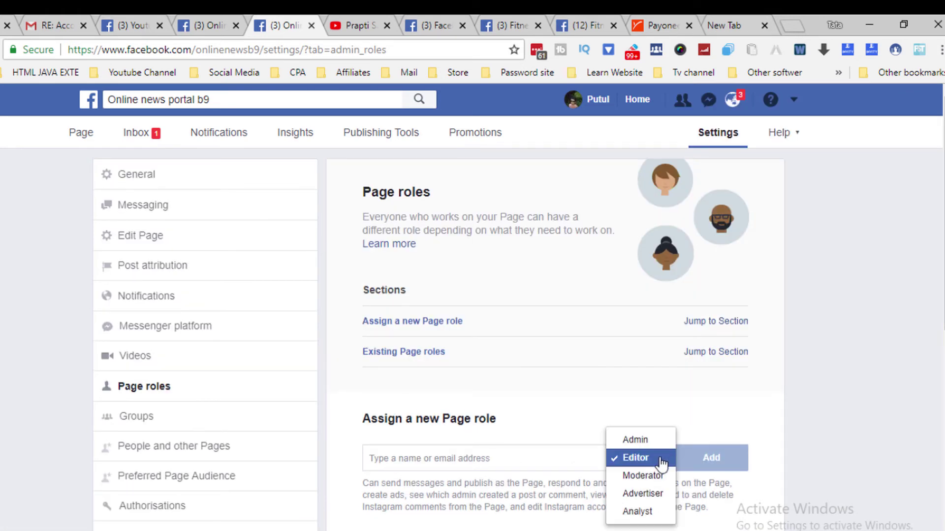
pyautogui.click(584, 418)
pyautogui.scroll(-3, 736, 464)
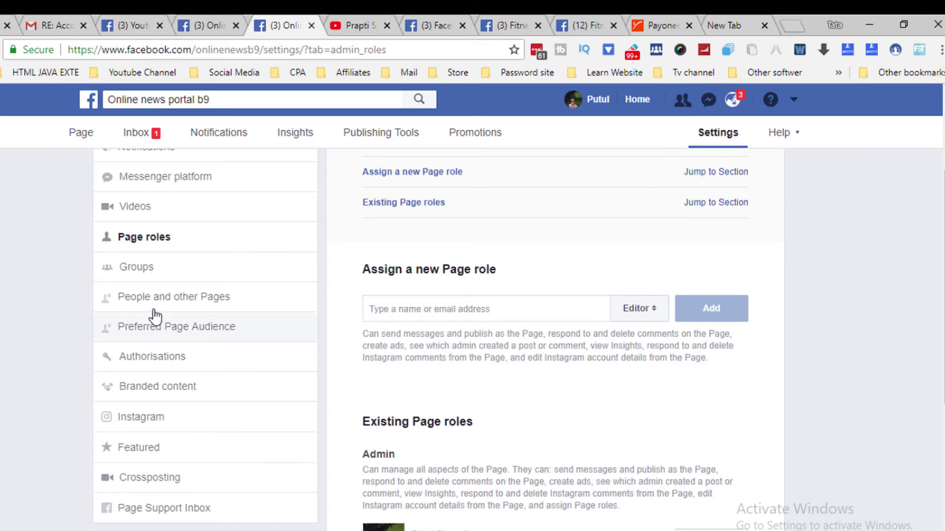
pyautogui.click(144, 280)
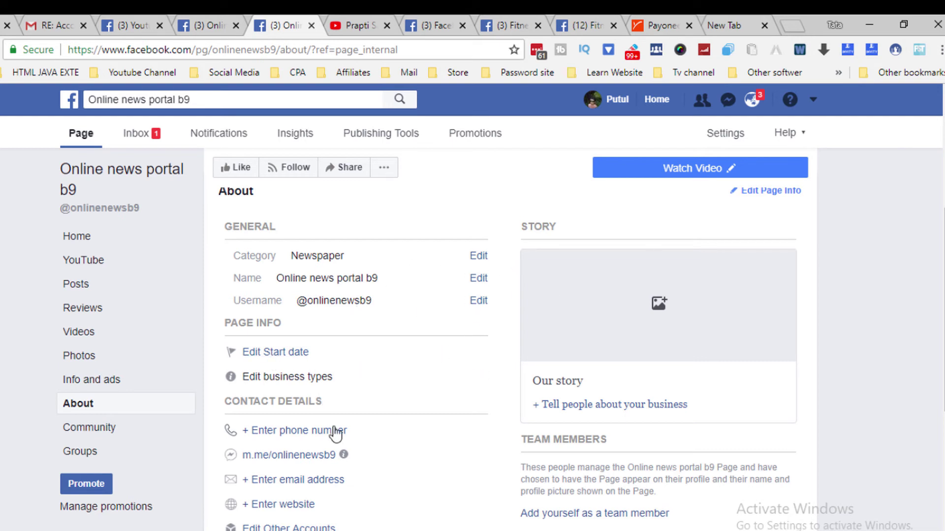
pyautogui.scroll(-2, 336, 433)
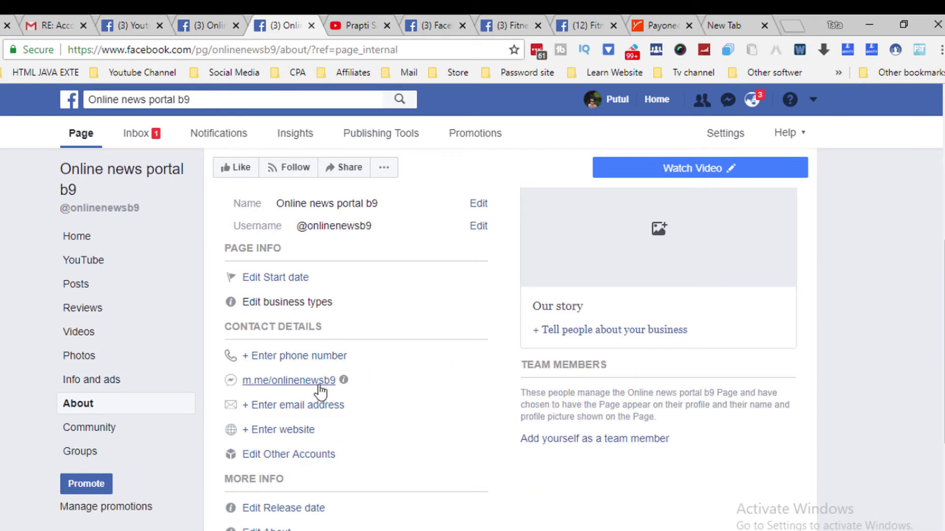
pyautogui.click(305, 431)
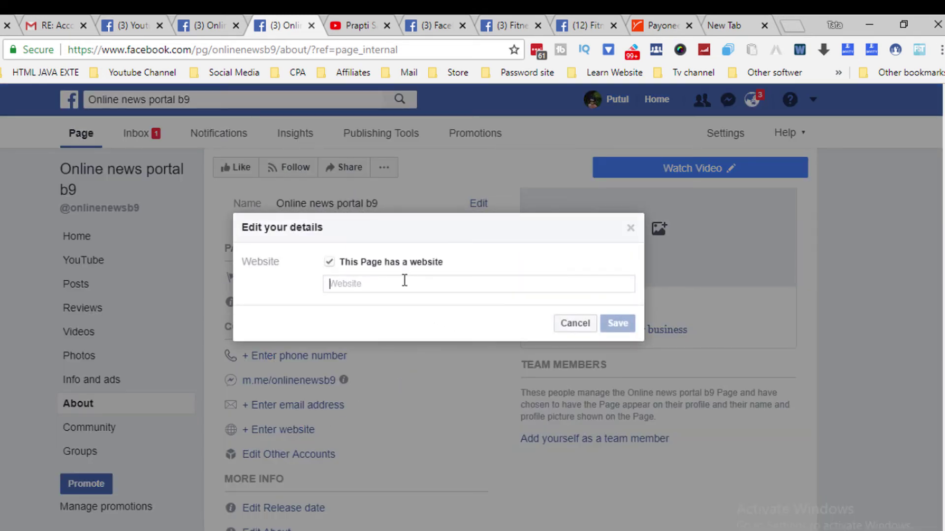
pyautogui.write('https://www.youtube.com/channel/UCDaHoR62V0JihFo11Aq2H3Q')
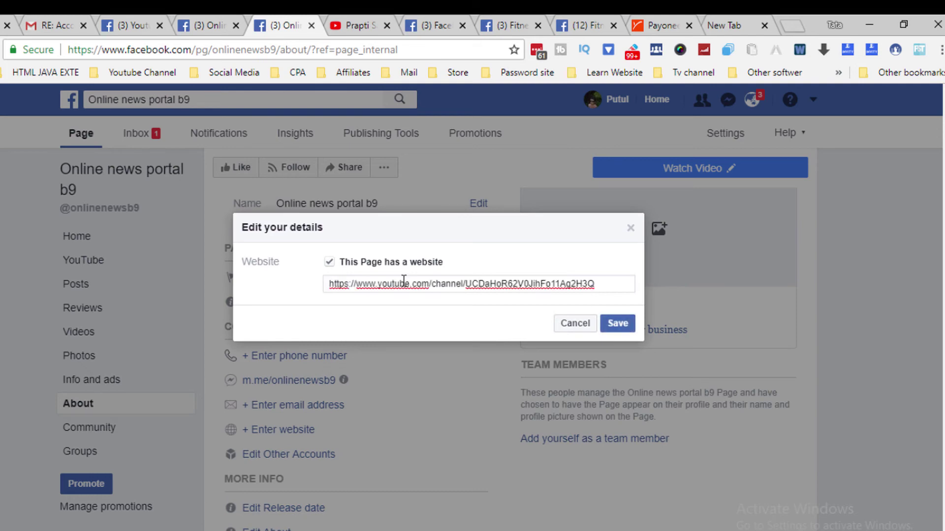
pyautogui.click(603, 318)
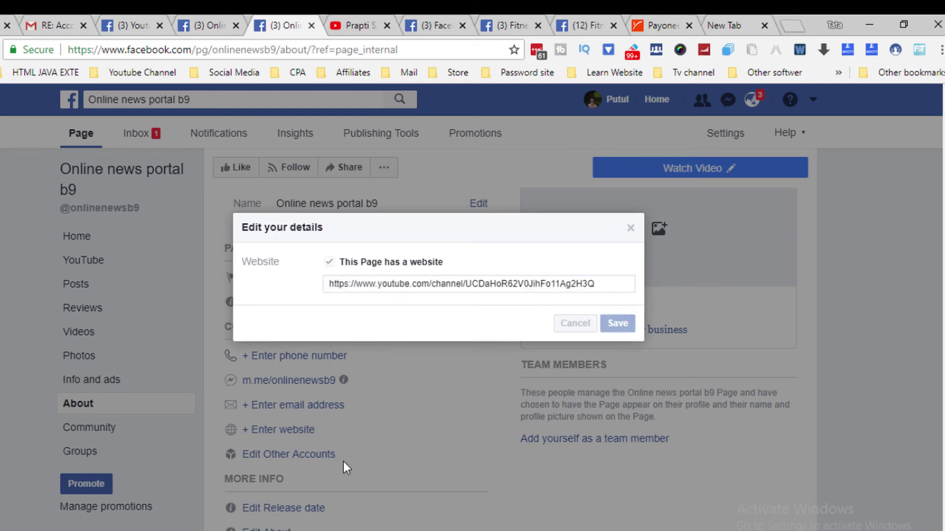
pyautogui.scroll(-3, 331, 450)
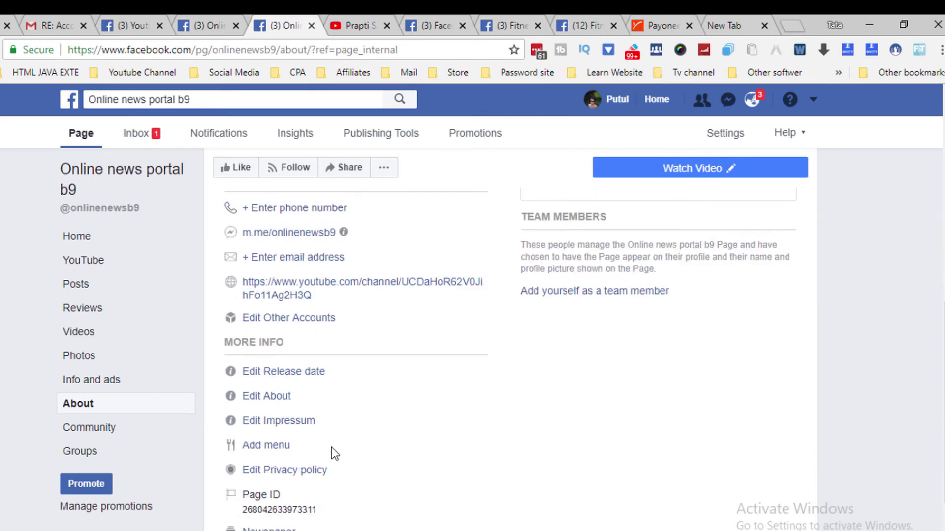
pyautogui.click(297, 318)
pyautogui.click(376, 266)
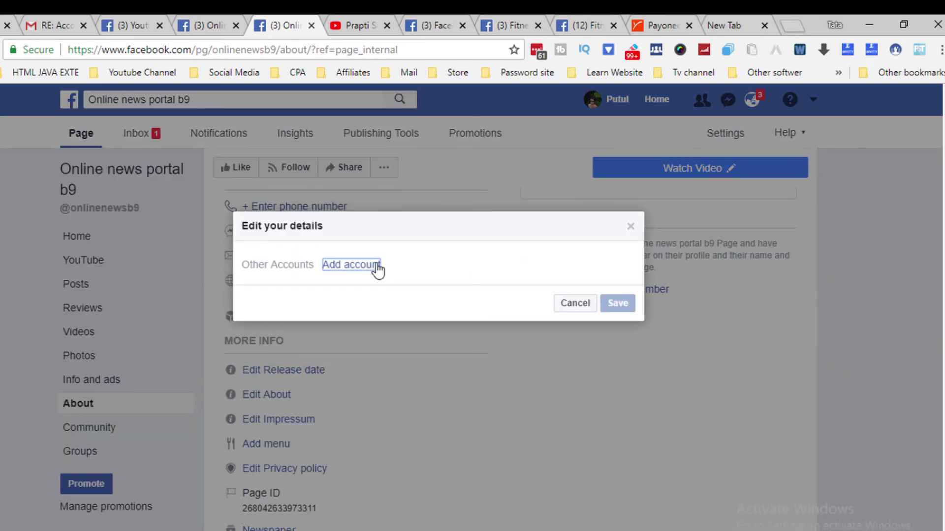
pyautogui.write('https://www.youtube.com/channel/UCDaHoR62V0JihFo11Aq2H3Q')
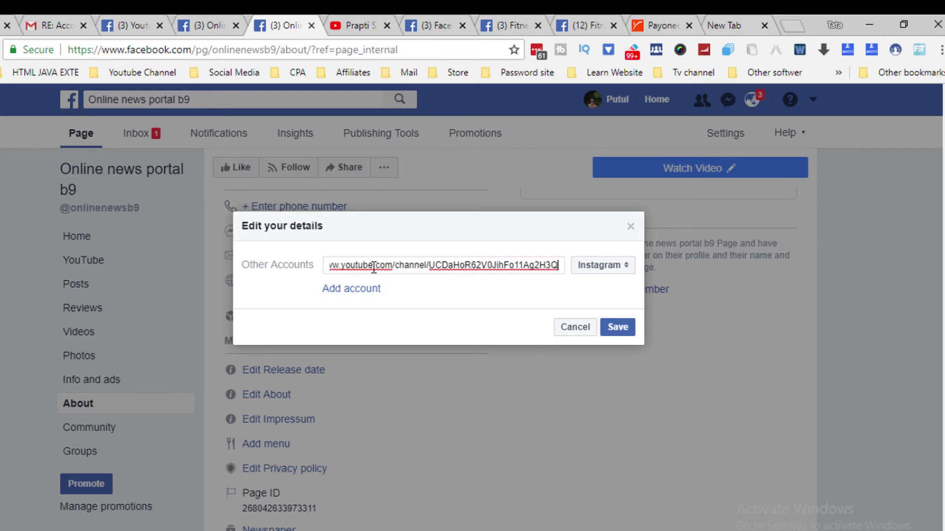
pyautogui.click(615, 327)
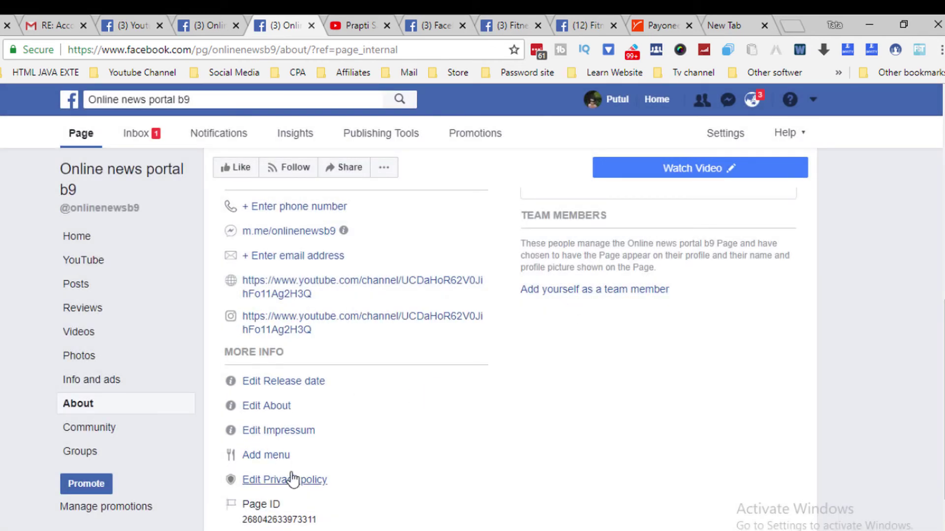
# - Check the remaining About details, test the added Instagram account link and return to the About section
pyautogui.scroll(-2, 315, 458)
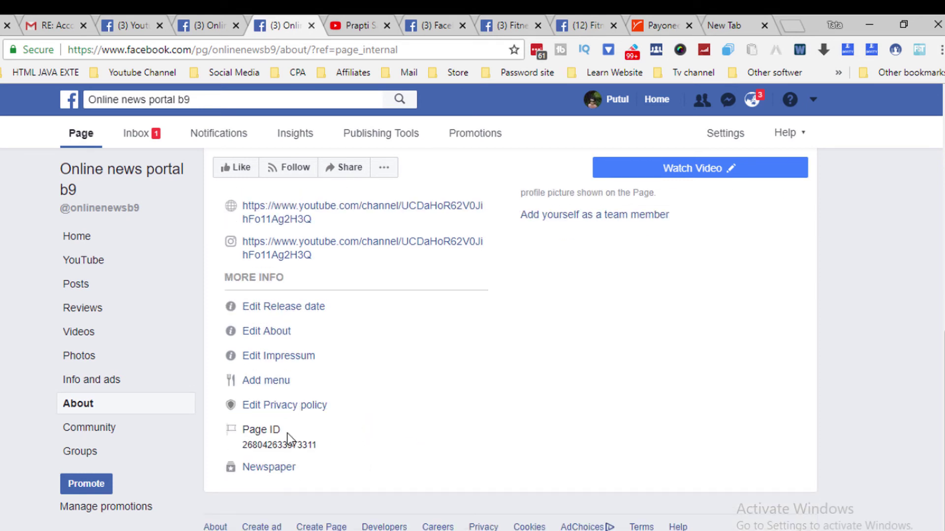
pyautogui.scroll(2, 298, 344)
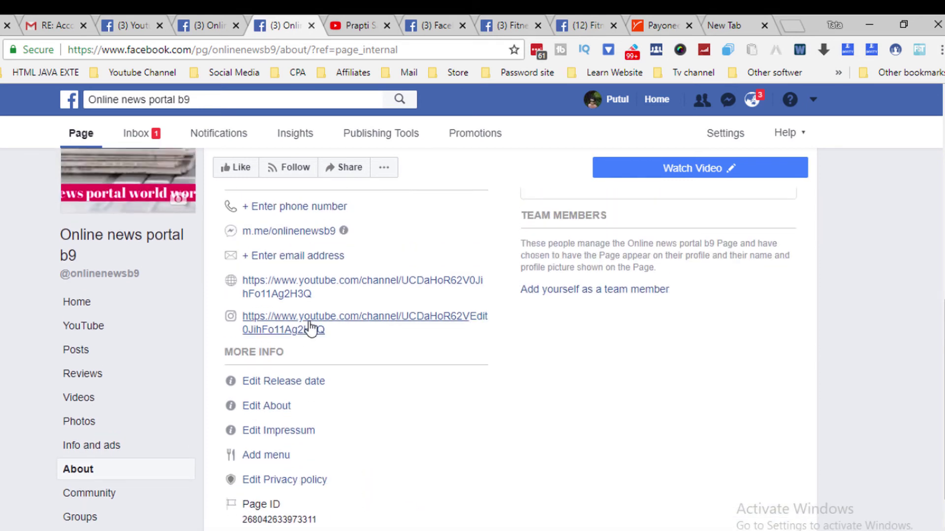
pyautogui.click(310, 327)
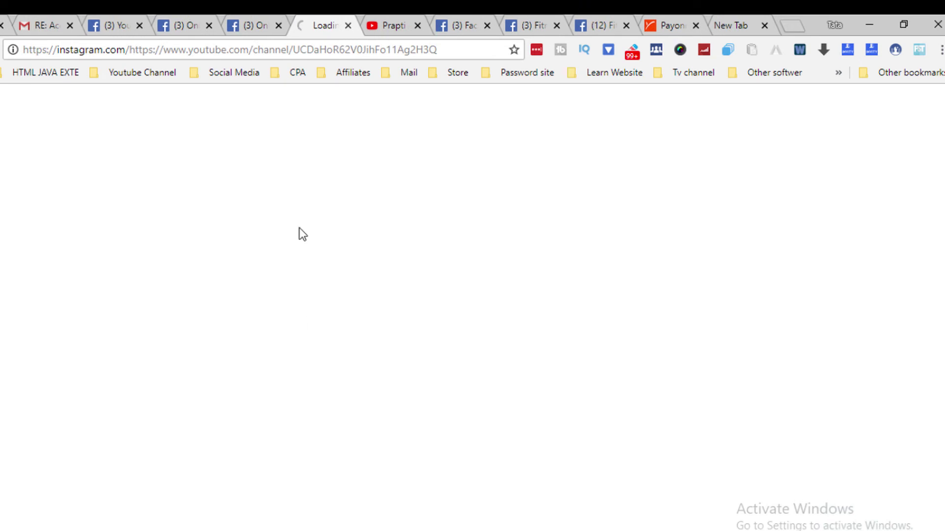
pyautogui.click(261, 15)
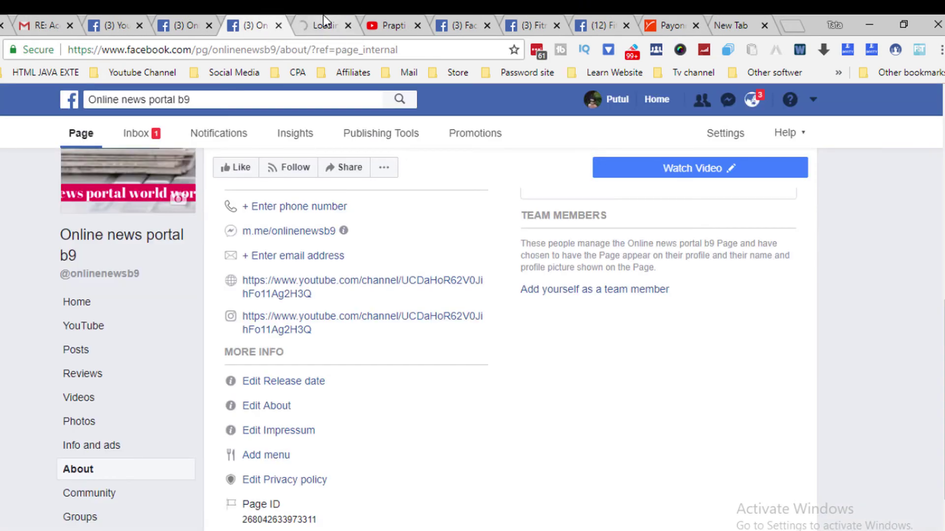
pyautogui.scroll(-3, 333, 437)
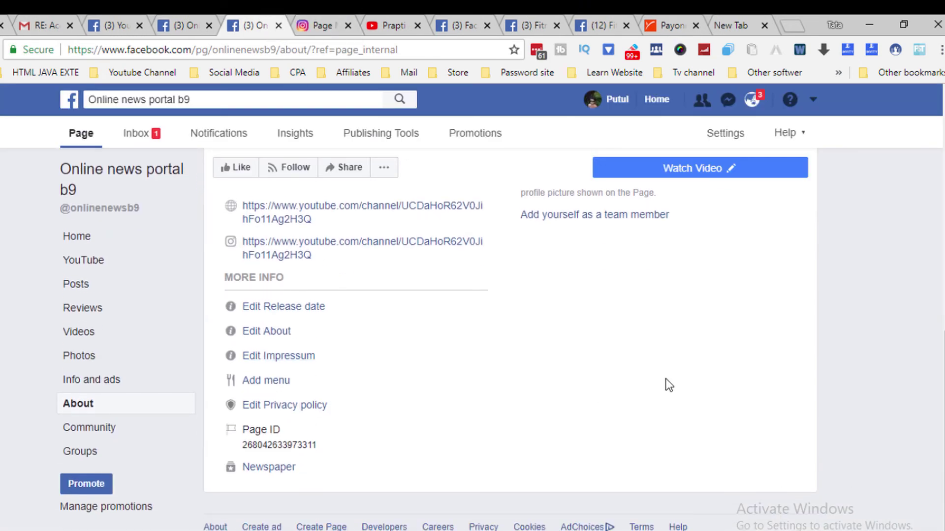